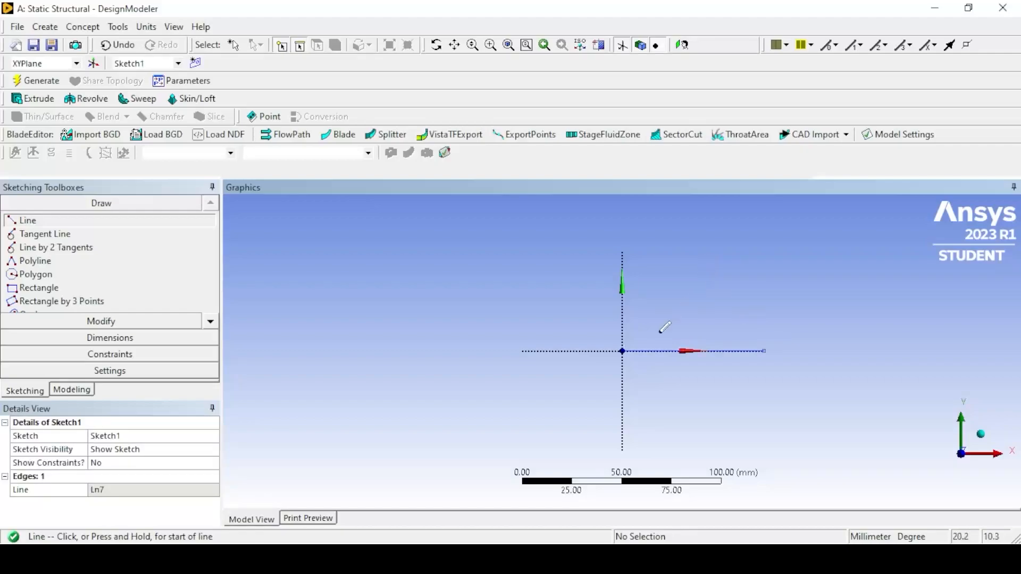
- Draw two lines, about 62 mm and 64 mm long, from the origin to an apex and down to the base line's free end, closing the triangle
{"action": "left_click", "coordinate": [622, 351]}
{"action": "left_click", "coordinate": [690, 246]}
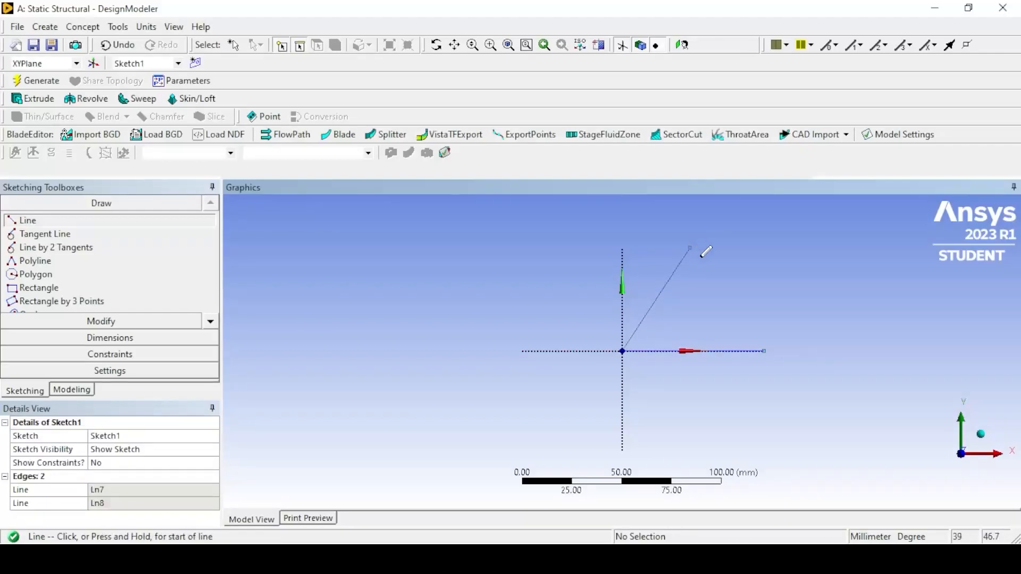
{"action": "left_click", "coordinate": [690, 246]}
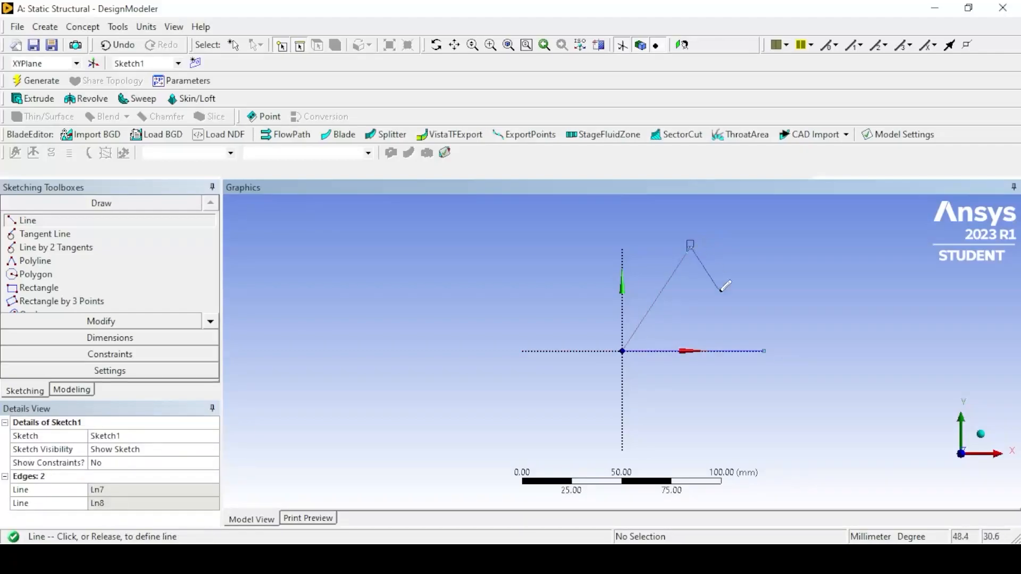
{"action": "left_click", "coordinate": [764, 351]}
- Dimension the lengths of the triangle's two slanted sides and its horizontal base
{"action": "left_click", "coordinate": [106, 340]}
{"action": "left_click", "coordinate": [659, 296]}
{"action": "left_click", "coordinate": [659, 285]}
{"action": "left_click", "coordinate": [722, 292]}
{"action": "left_click", "coordinate": [735, 286]}
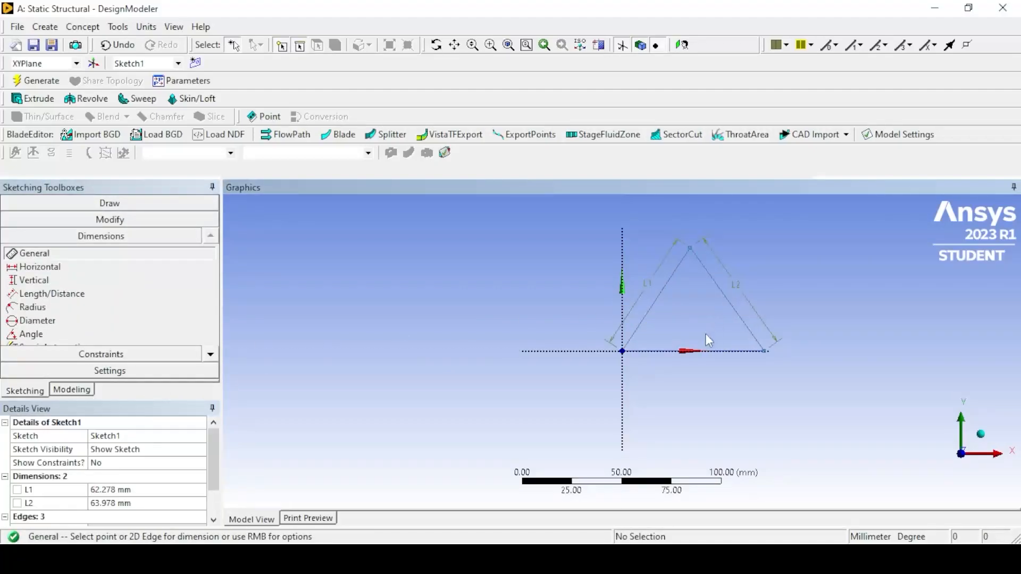
{"action": "left_click", "coordinate": [700, 351]}
{"action": "left_click", "coordinate": [698, 368]}
- Set the triangle's base length to 1000 mm
{"action": "left_click", "coordinate": [115, 488]}
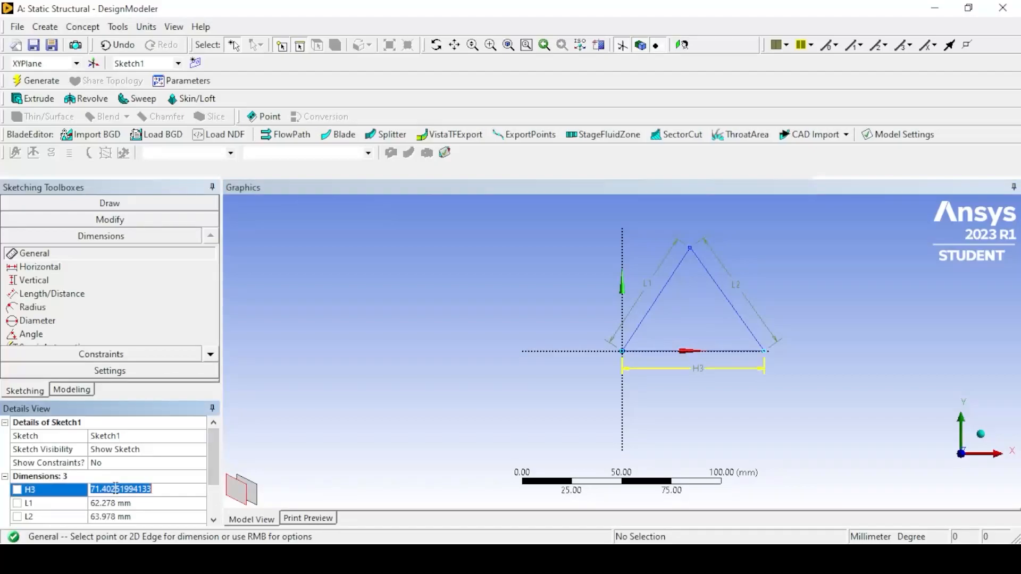
{"action": "type", "text": "1000"}
{"action": "key", "text": "Return"}
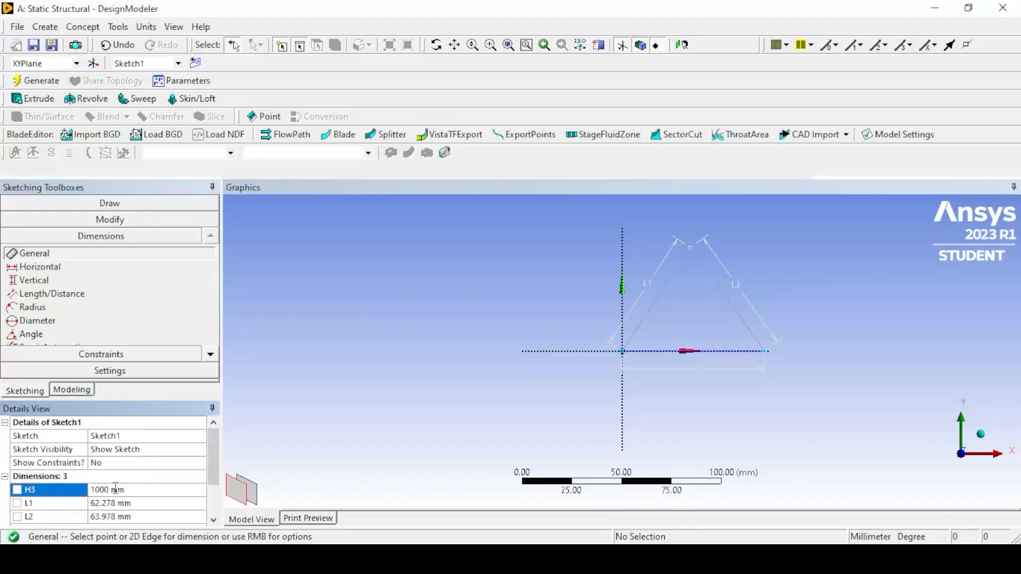
- Set the lengths of both slanted sides of the triangle to 1000 mm
{"action": "left_click", "coordinate": [119, 503]}
{"action": "type", "text": "1000"}
{"action": "key", "text": "Return"}
{"action": "left_click", "coordinate": [128, 516]}
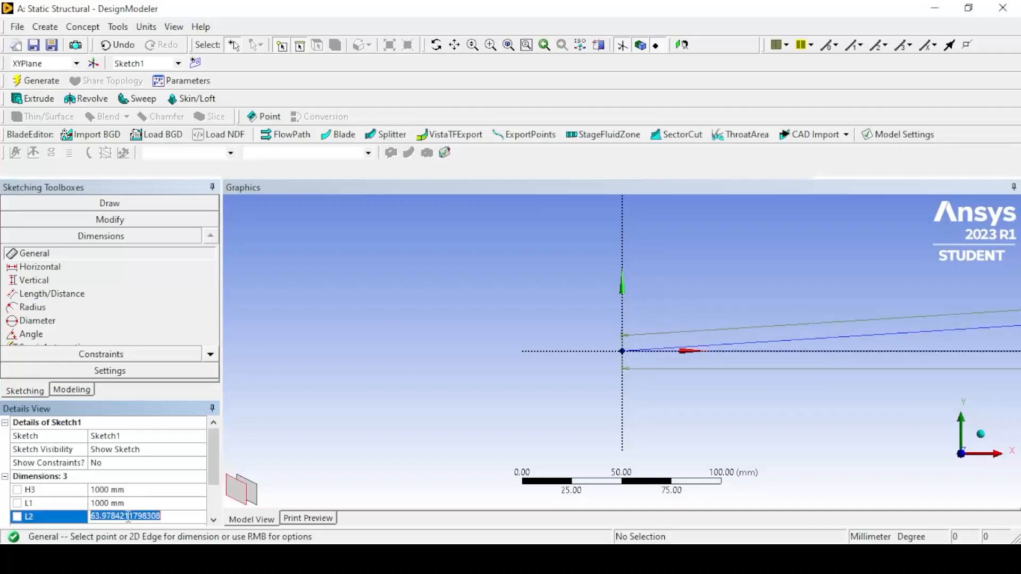
{"action": "type", "text": "1000"}
{"action": "key", "text": "Return"}
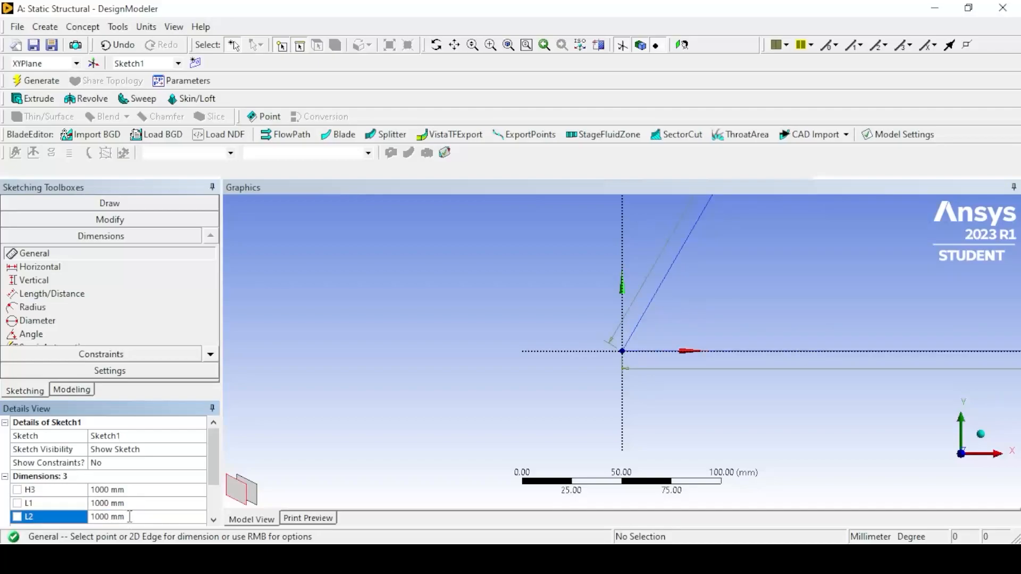
{"action": "left_click", "coordinate": [508, 45]}
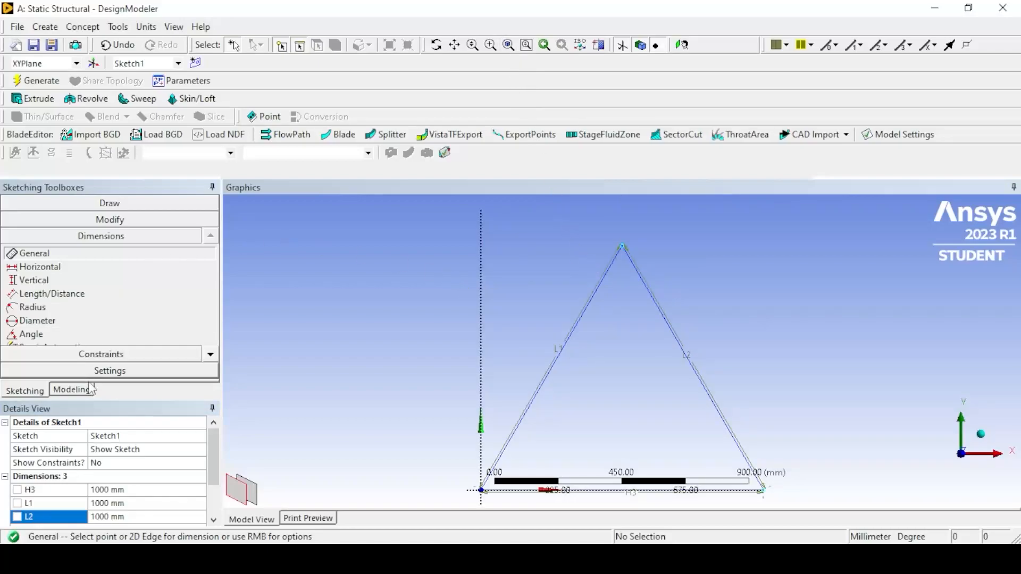
- Generate a line body from Sketch1 with Lines From Sketches, using the Add Frozen operation
{"action": "left_click", "coordinate": [72, 390]}
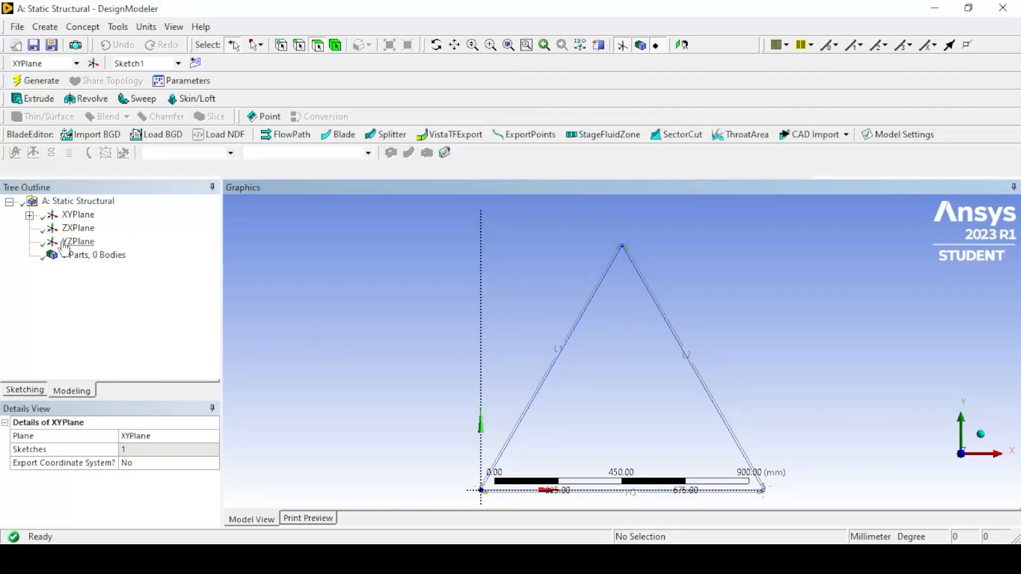
{"action": "left_click", "coordinate": [91, 27]}
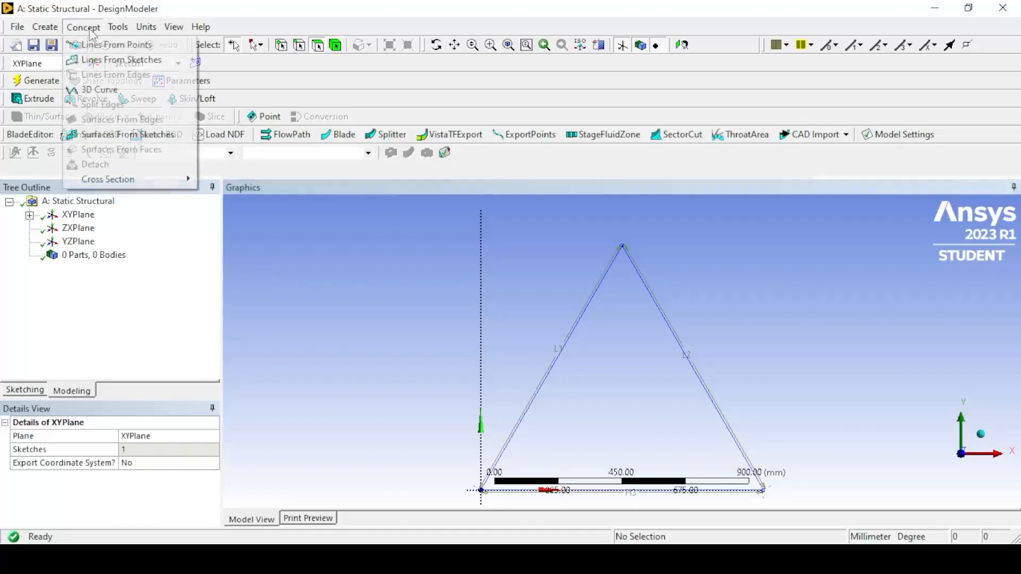
{"action": "left_click", "coordinate": [109, 60]}
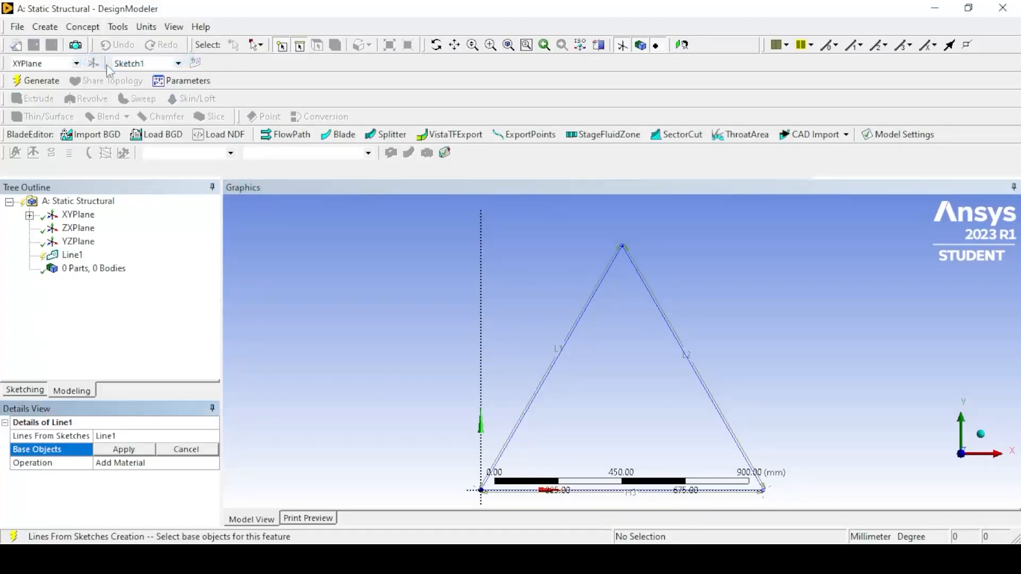
{"action": "left_click", "coordinate": [30, 214]}
{"action": "left_click", "coordinate": [97, 228]}
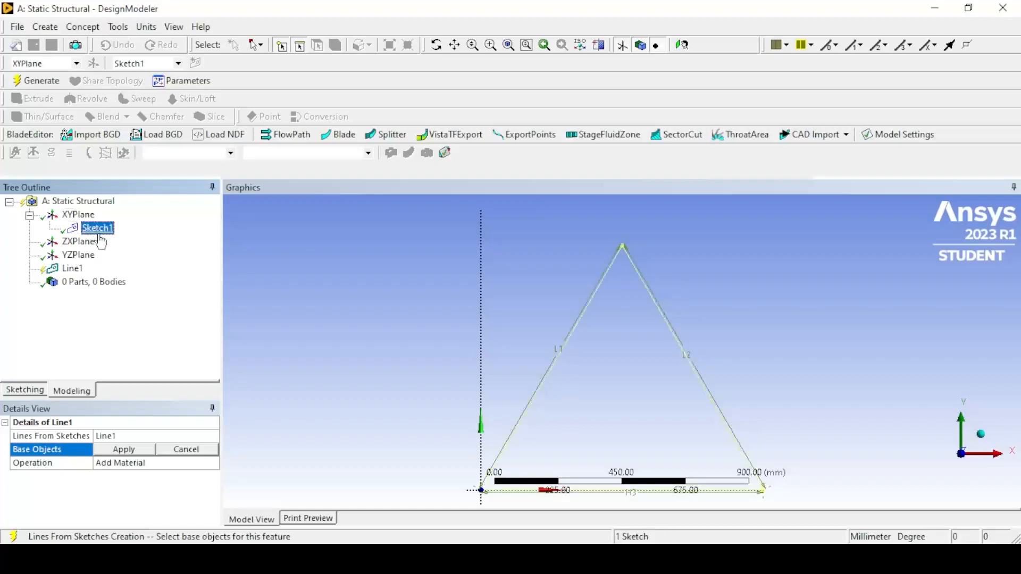
{"action": "left_click", "coordinate": [124, 449]}
{"action": "left_click", "coordinate": [177, 463]}
{"action": "left_click", "coordinate": [177, 463]}
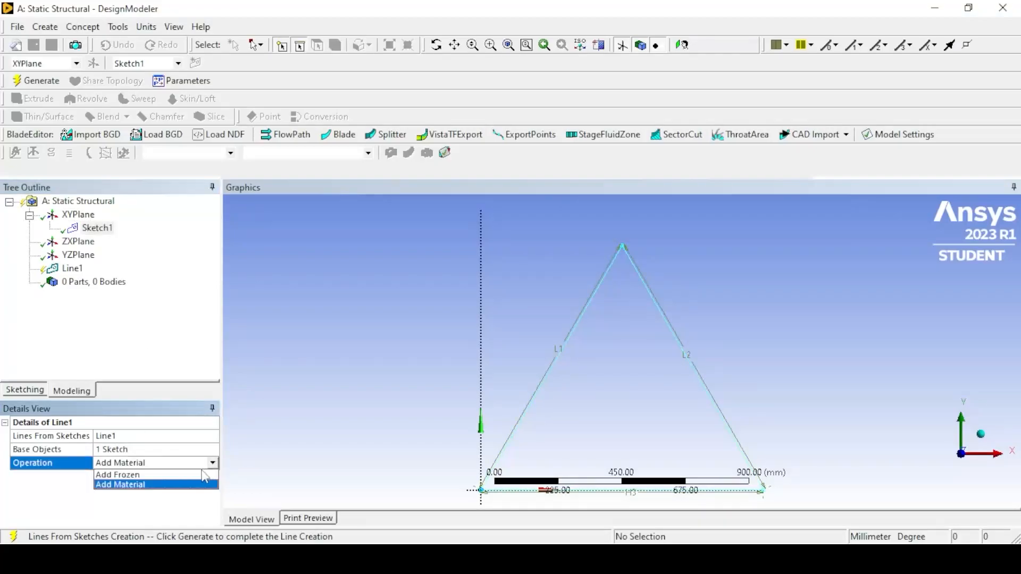
{"action": "left_click", "coordinate": [173, 475]}
{"action": "left_click", "coordinate": [37, 81]}
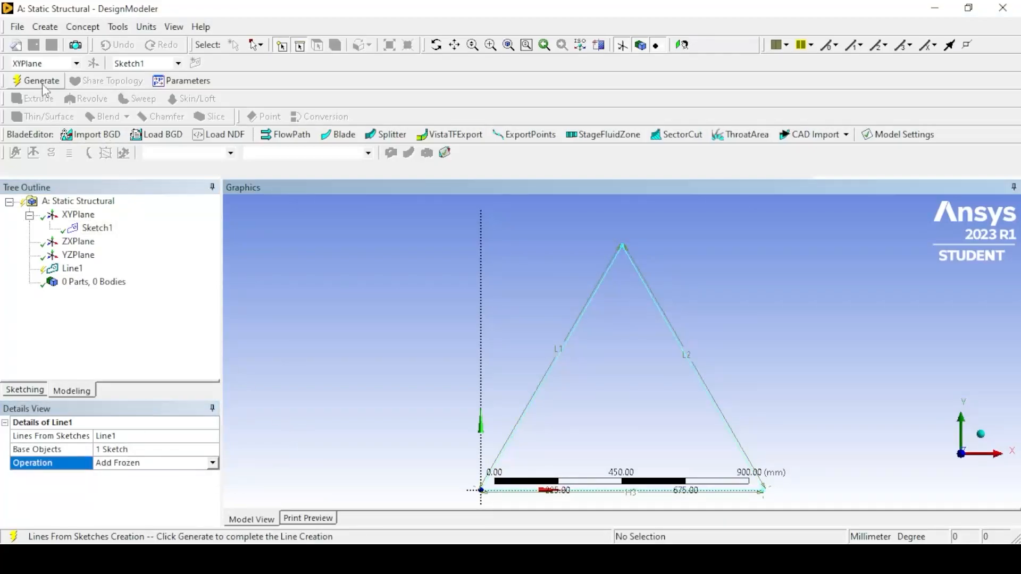
{"action": "left_click", "coordinate": [72, 269]}
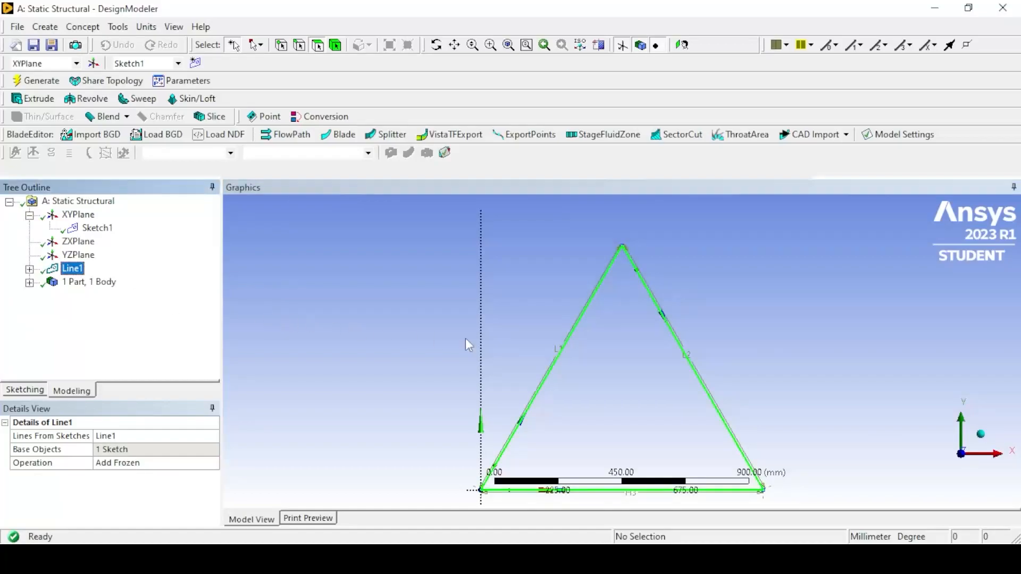
{"action": "left_click", "coordinate": [359, 347]}
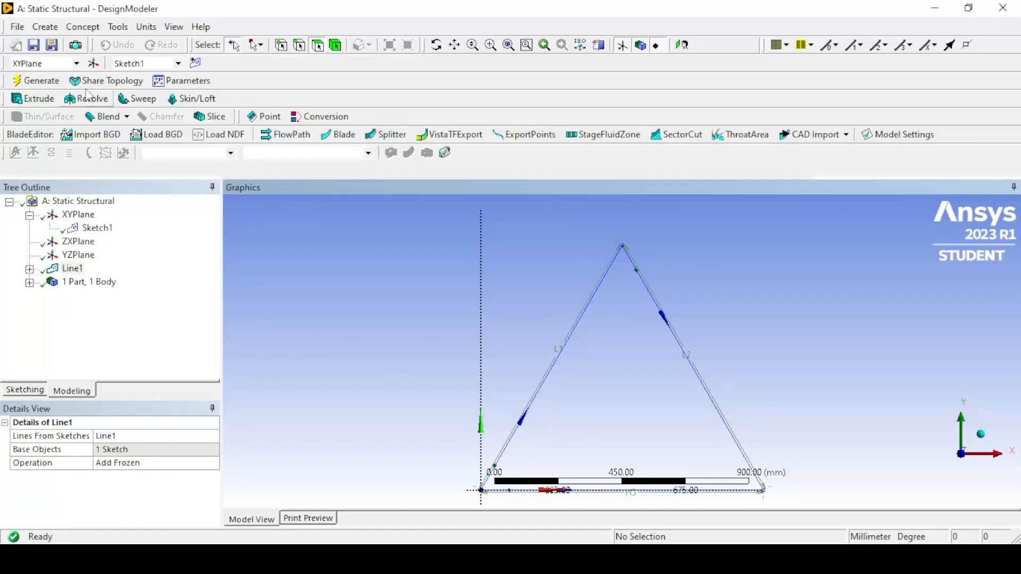
- Create a rectangular cross section with B set to 50 mm and H set to 40 mm
{"action": "left_click", "coordinate": [83, 27]}
{"action": "mouse_move", "coordinate": [109, 179]}
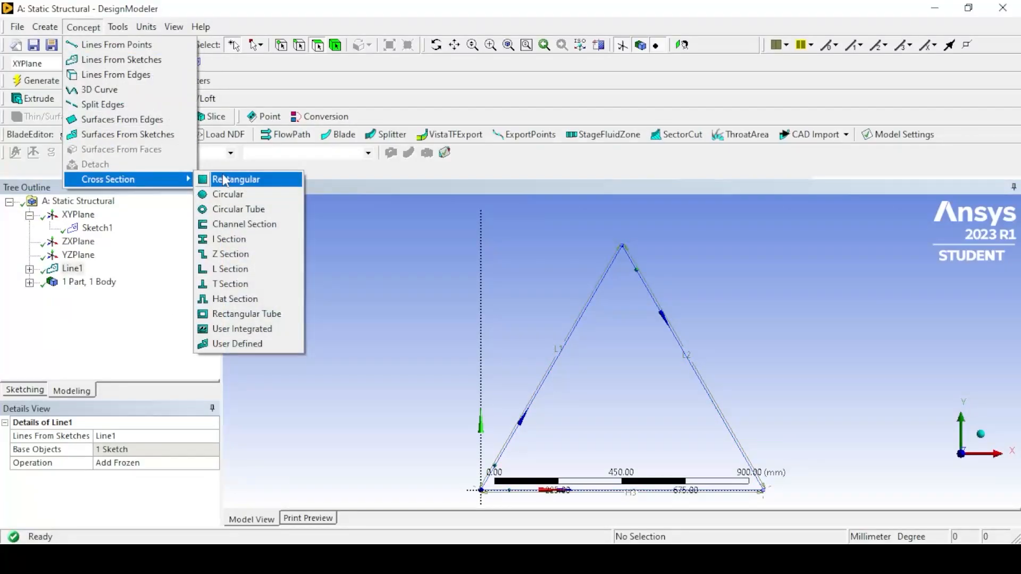
{"action": "left_click", "coordinate": [228, 181]}
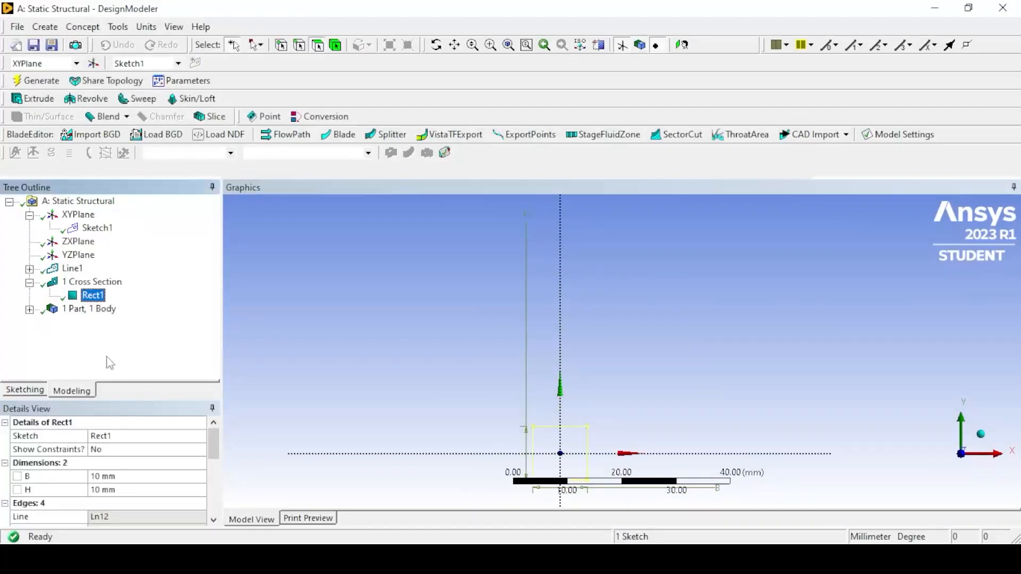
{"action": "left_click", "coordinate": [121, 476]}
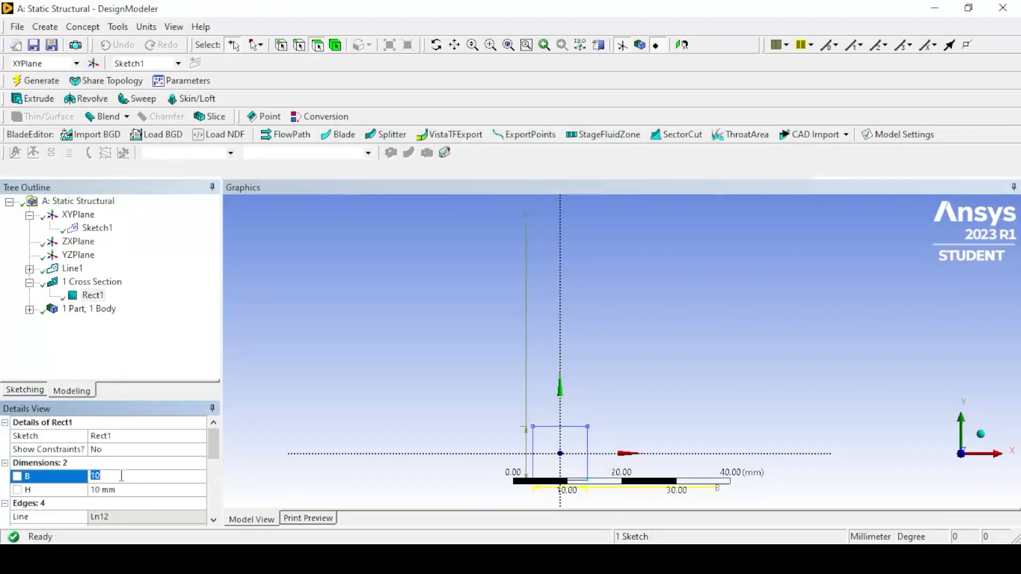
{"action": "key", "text": "Return"}
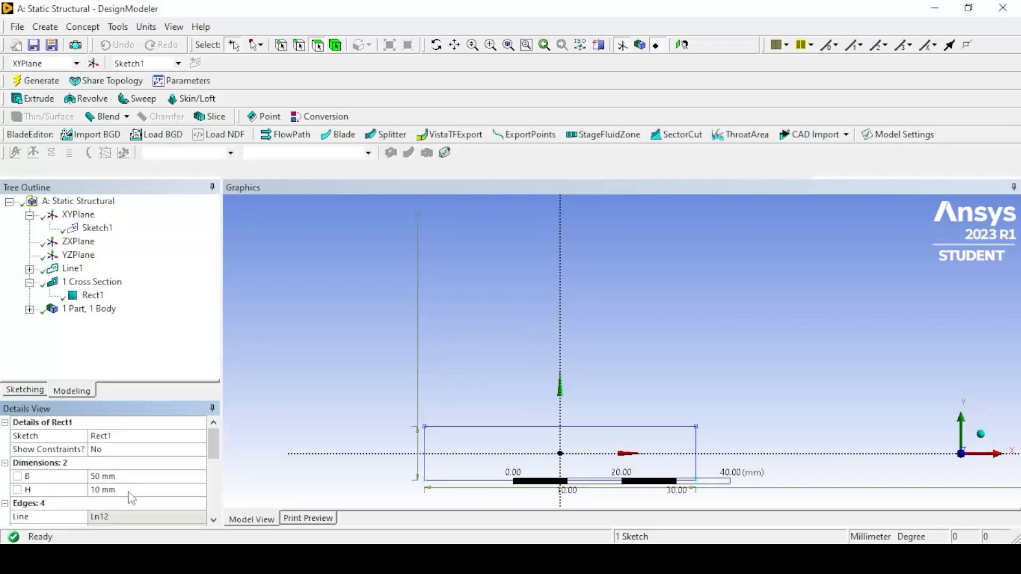
{"action": "left_click", "coordinate": [129, 491]}
{"action": "key", "text": "Return"}
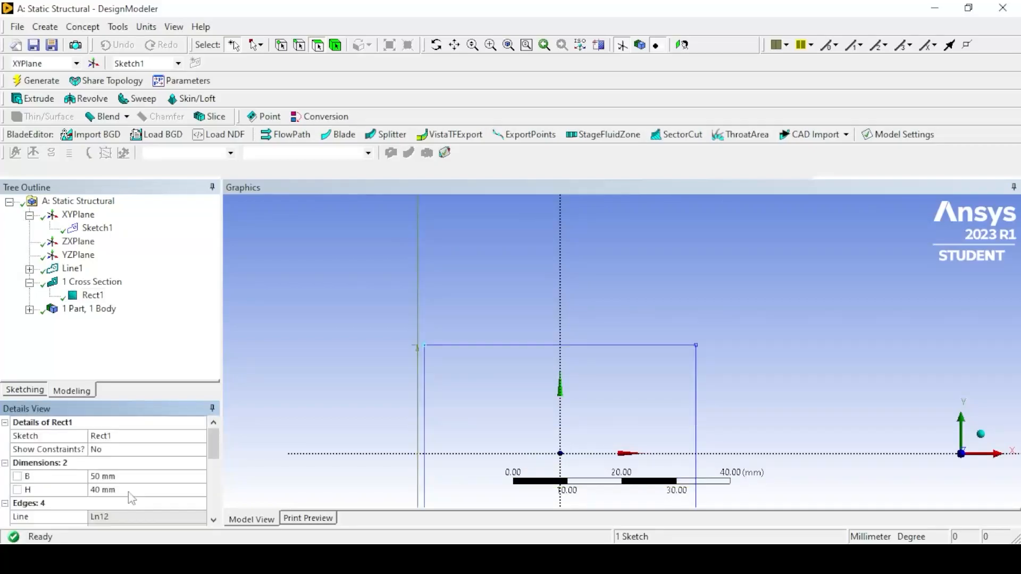
{"action": "left_click", "coordinate": [37, 80]}
- Assign the Rect1 cross section to the line body and regenerate the model
{"action": "left_click", "coordinate": [29, 309]}
{"action": "left_click", "coordinate": [101, 322]}
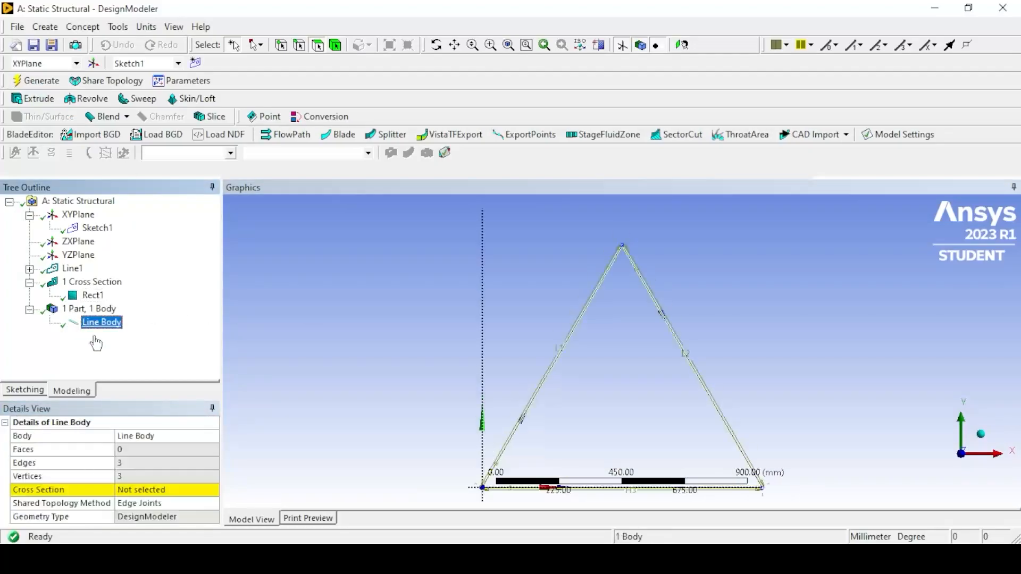
{"action": "left_click", "coordinate": [179, 489]}
{"action": "left_click", "coordinate": [212, 489]}
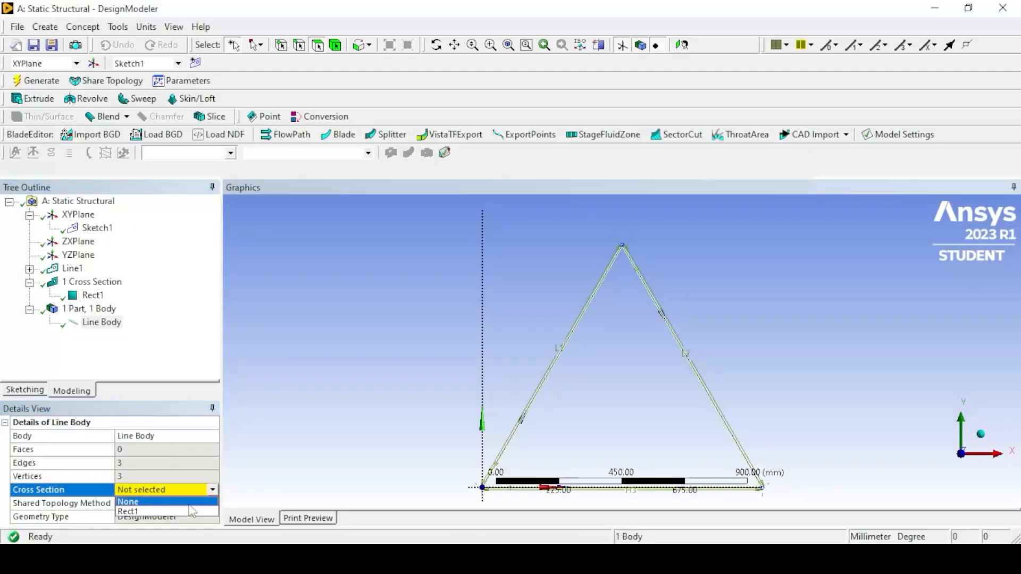
{"action": "left_click", "coordinate": [187, 511]}
{"action": "scroll", "coordinate": [186, 509], "scroll_direction": "down", "scroll_amount": 1}
{"action": "left_click", "coordinate": [197, 504]}
{"action": "left_click", "coordinate": [200, 504]}
{"action": "left_click", "coordinate": [310, 474]}
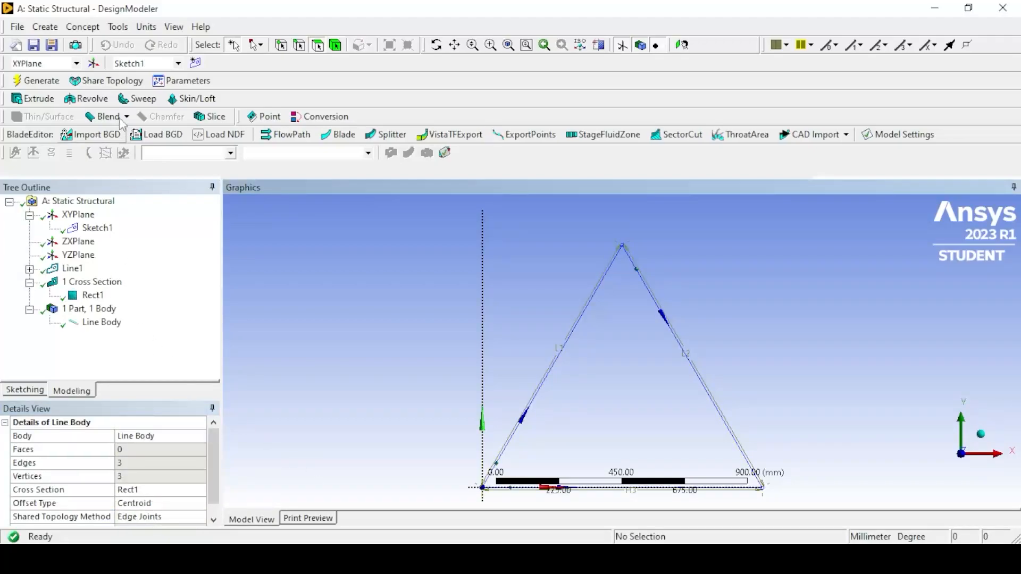
{"action": "left_click", "coordinate": [47, 81]}
{"action": "left_click", "coordinate": [240, 242]}
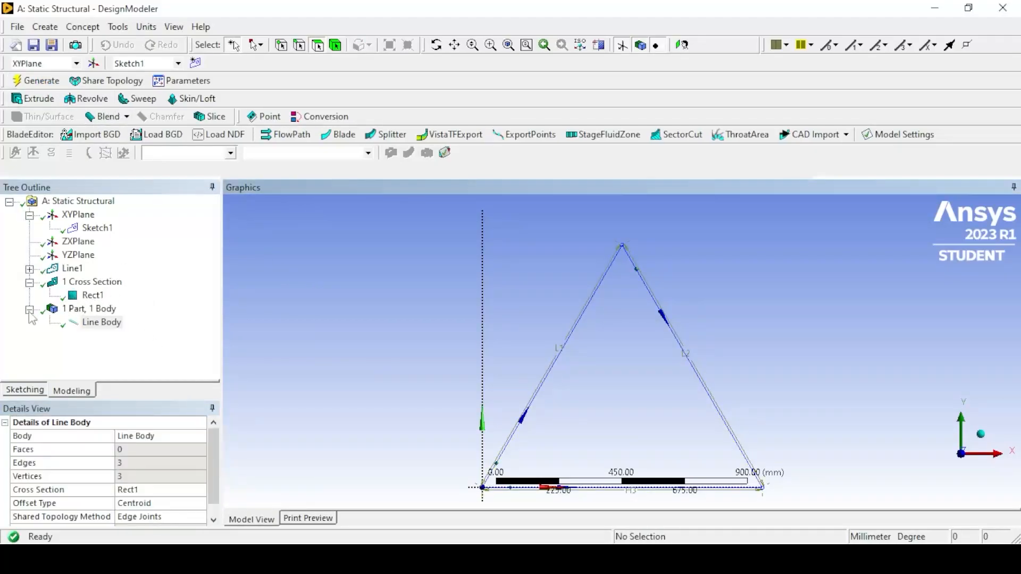
- Close the DesignModeler geometry and open the Static Structural system's Model for editing in Mechanical
{"action": "left_click", "coordinate": [29, 310]}
{"action": "left_click", "coordinate": [29, 310]}
{"action": "left_click", "coordinate": [29, 283]}
{"action": "left_click", "coordinate": [30, 296]}
{"action": "left_click", "coordinate": [310, 342]}
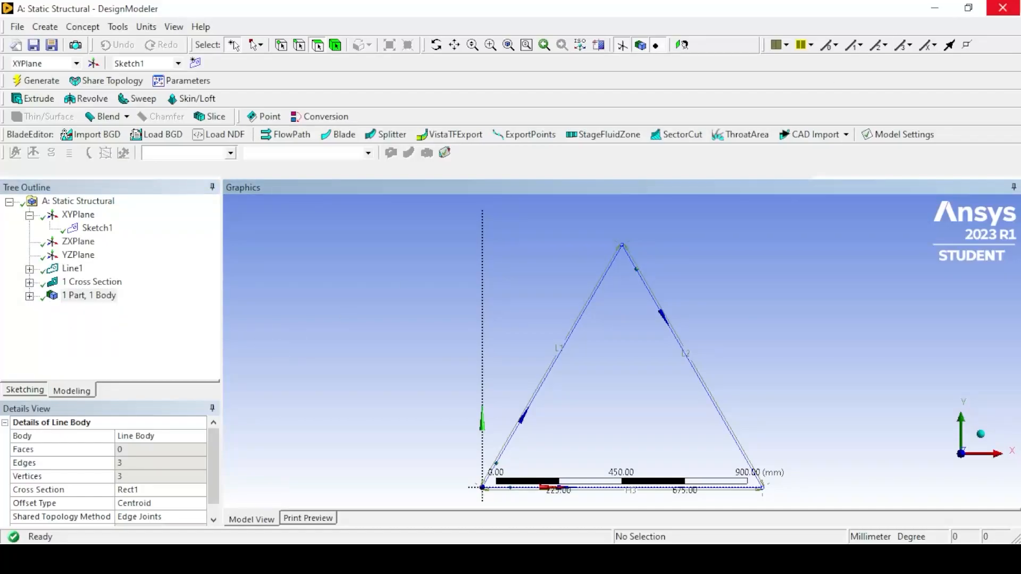
{"action": "key", "text": "alt+F4"}
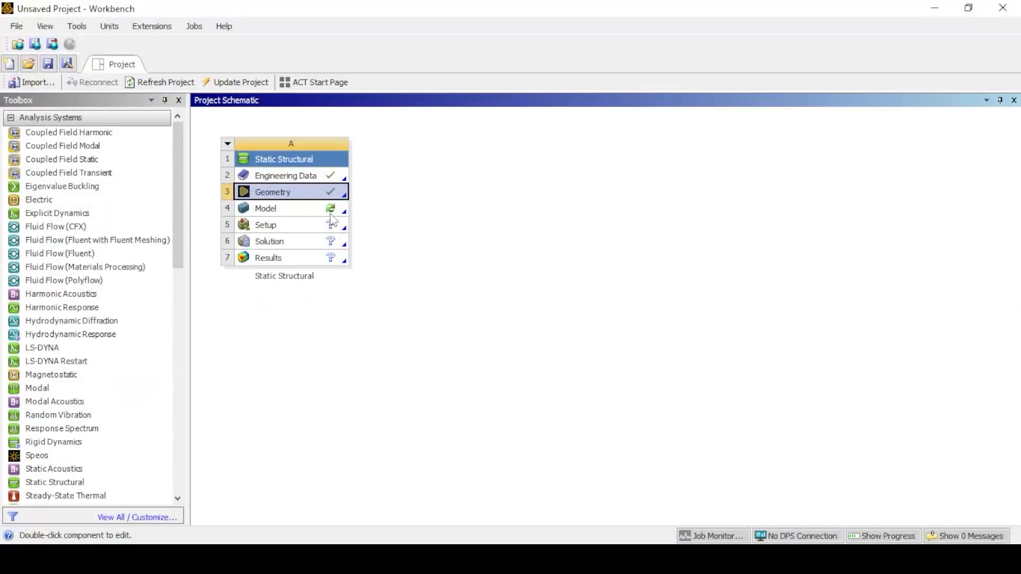
{"action": "right_click", "coordinate": [340, 209]}
{"action": "left_click", "coordinate": [359, 220]}
- Examine the line body's material and cross-section assignments, and check the Rect1 entry under the model's cross sections
{"action": "left_click", "coordinate": [30, 180]}
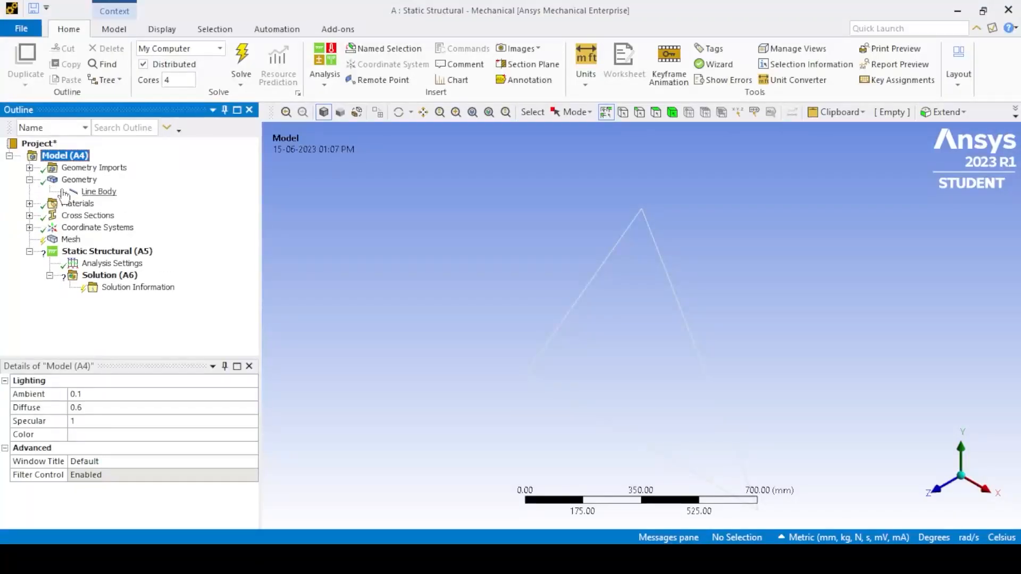
{"action": "left_click", "coordinate": [99, 191]}
{"action": "left_click_drag", "start_coordinate": [261, 417], "coordinate": [257, 417]}
{"action": "scroll", "coordinate": [257, 479], "scroll_direction": "down", "scroll_amount": 2}
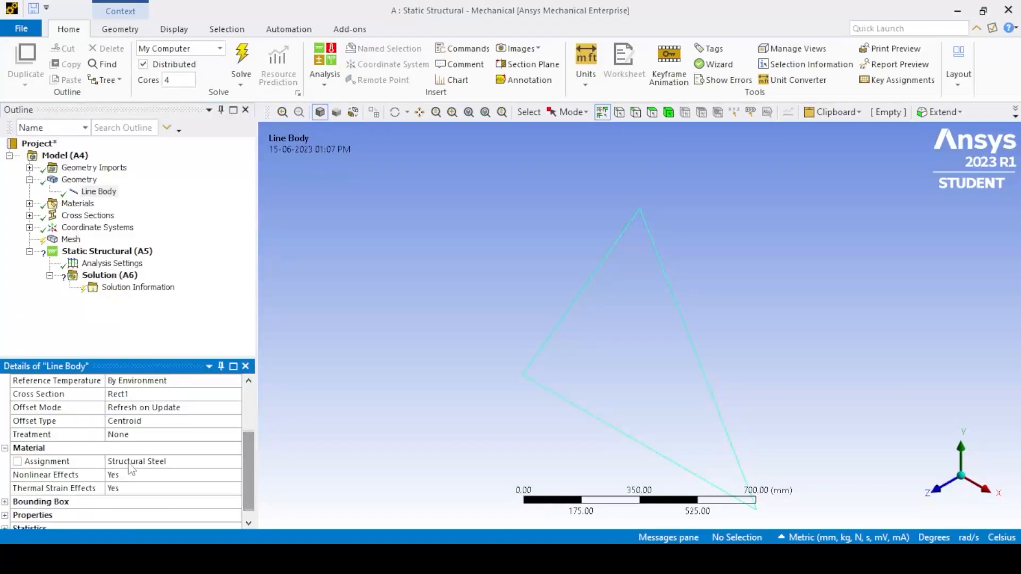
{"action": "left_click", "coordinate": [29, 179]}
{"action": "left_click", "coordinate": [30, 191]}
{"action": "left_click", "coordinate": [30, 191]}
{"action": "left_click", "coordinate": [29, 203]}
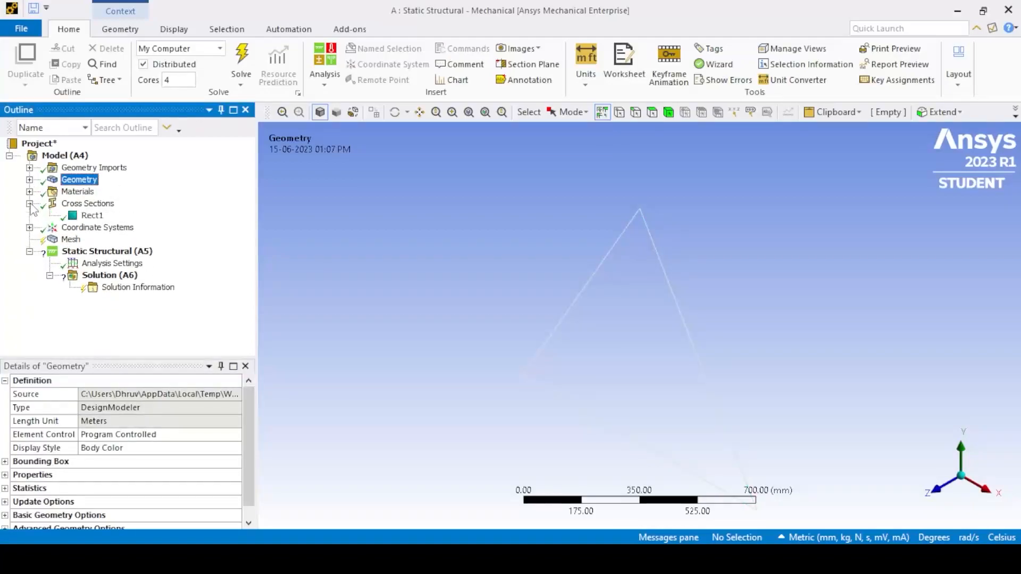
{"action": "left_click", "coordinate": [92, 215]}
{"action": "left_click", "coordinate": [29, 203]}
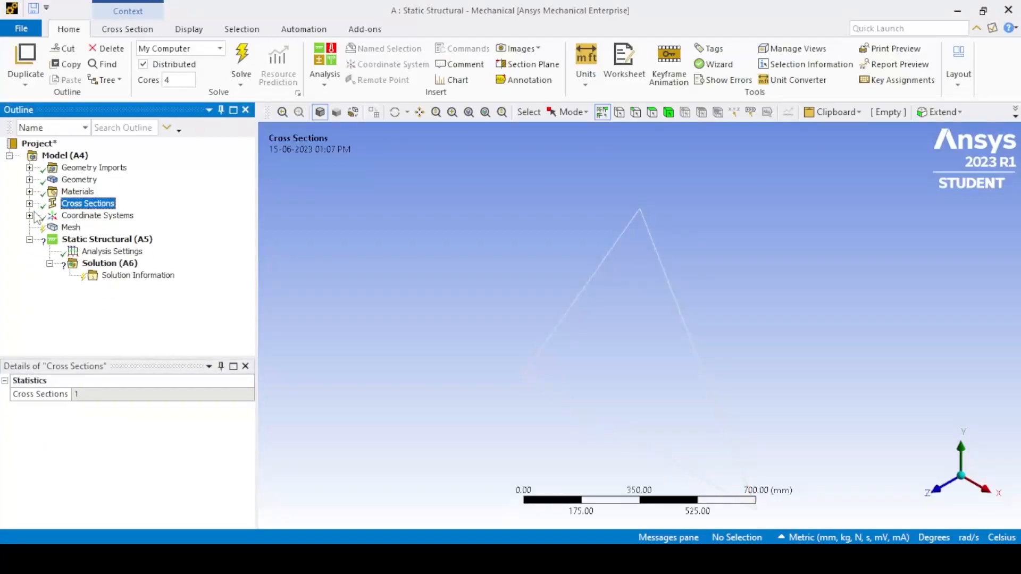
- Generate the mesh of the triangular frame with the default element size
{"action": "left_click", "coordinate": [69, 227]}
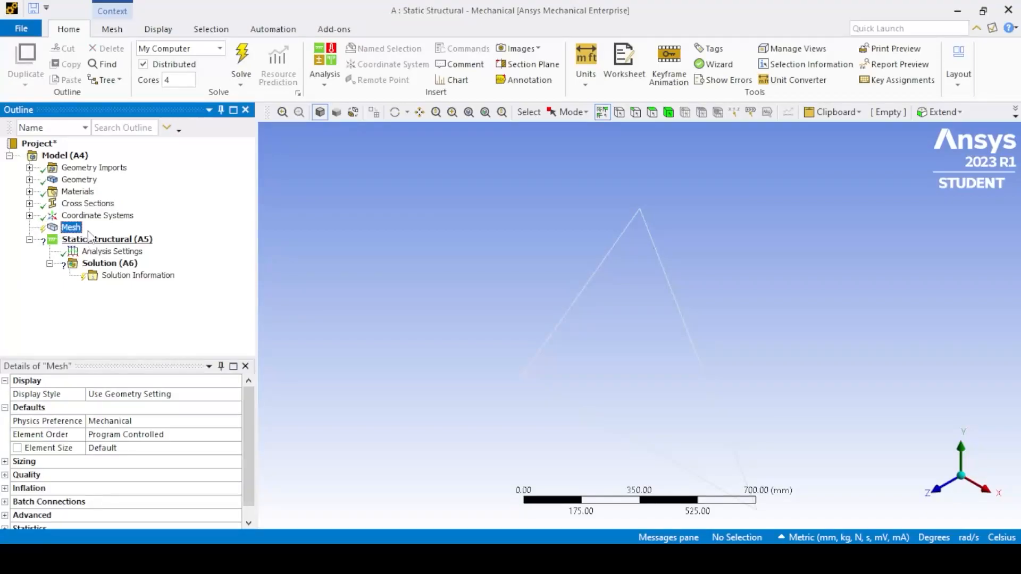
{"action": "right_click", "coordinate": [68, 229]}
{"action": "left_click", "coordinate": [127, 272]}
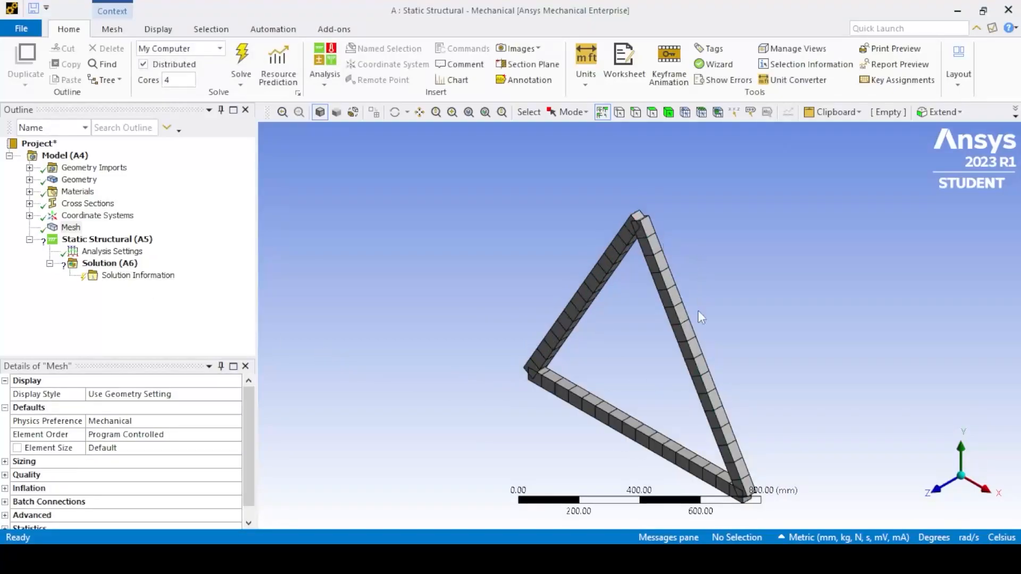
- Add a fixed support to the Static Structural analysis at the truss vertex on the origin
{"action": "left_click", "coordinate": [90, 240]}
{"action": "right_click", "coordinate": [86, 240]}
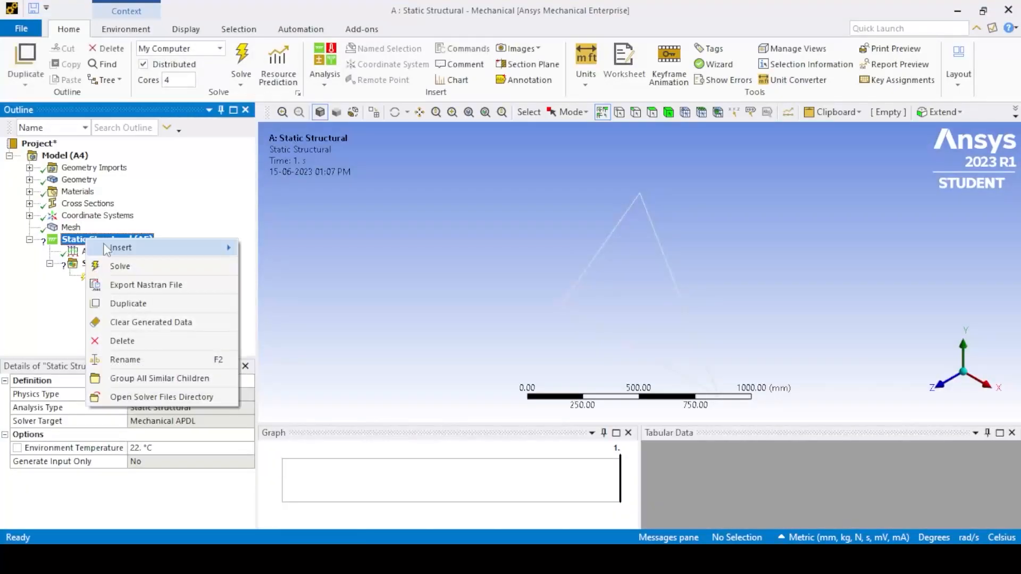
{"action": "mouse_move", "coordinate": [176, 247]}
{"action": "left_click", "coordinate": [335, 245]}
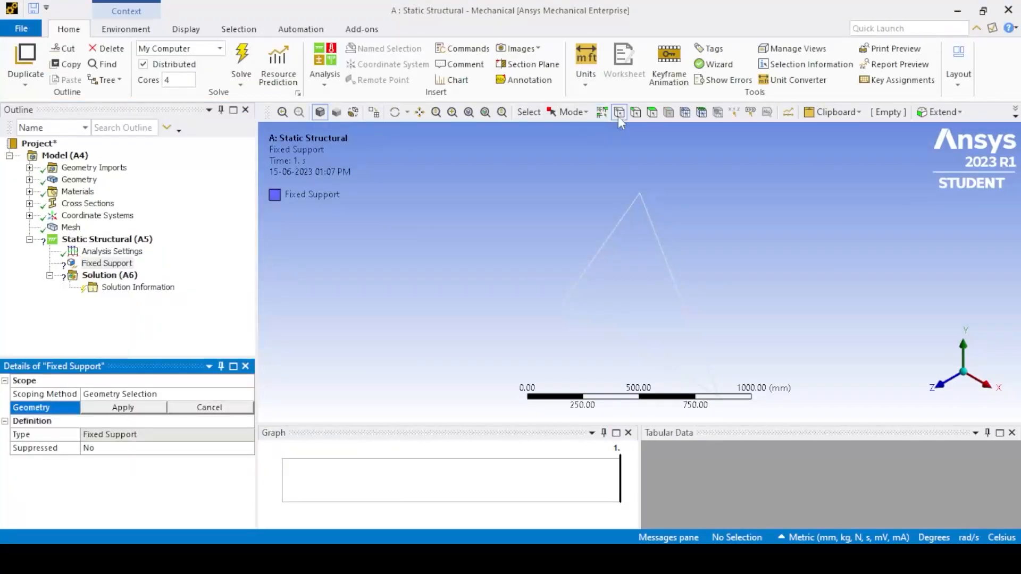
{"action": "left_click", "coordinate": [561, 307]}
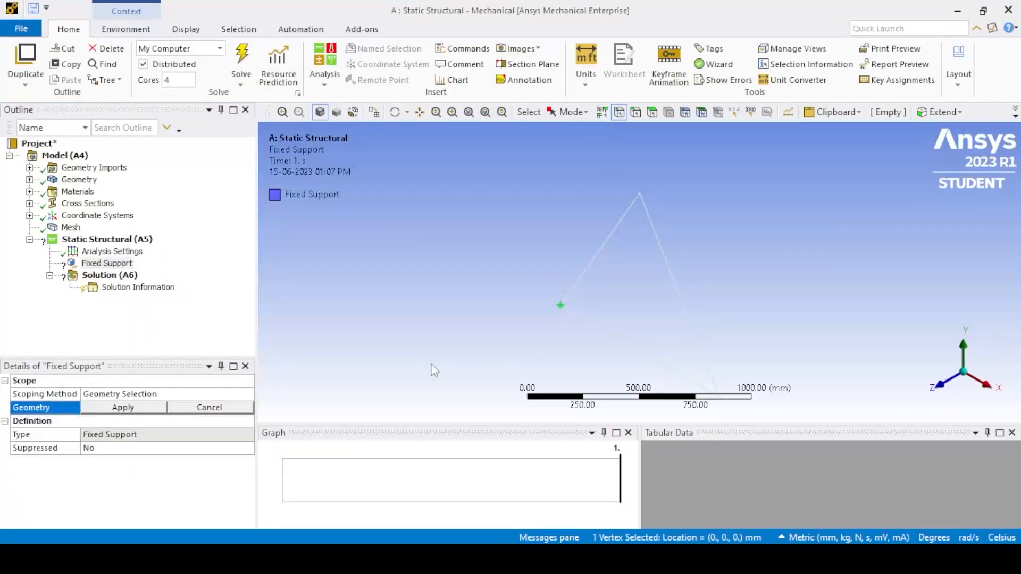
{"action": "left_click", "coordinate": [131, 408]}
- Add a displacement support at the base vertex at X = 1000 mm, with Y and Z components of 0 mm and X free
{"action": "right_click", "coordinate": [107, 239]}
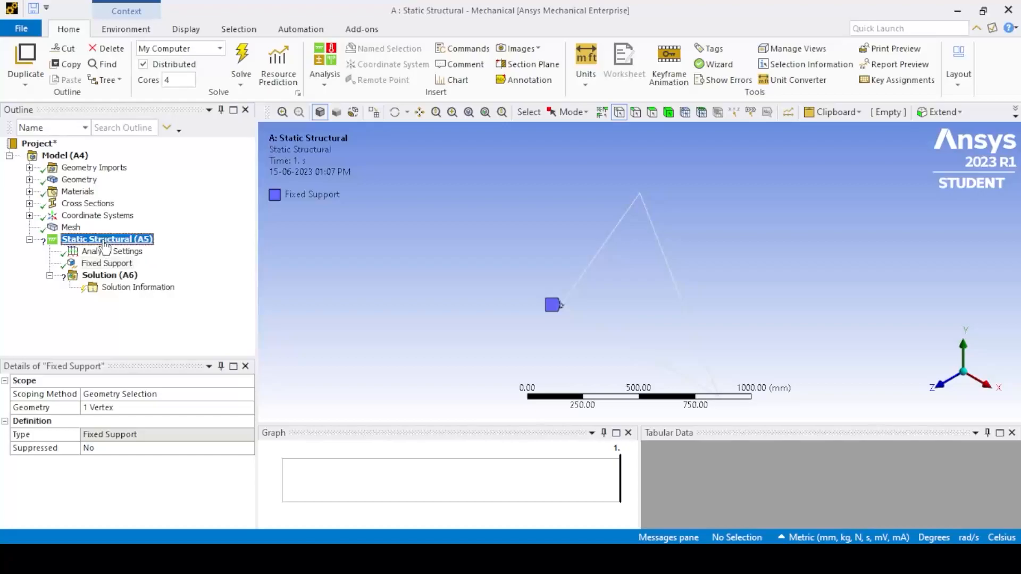
{"action": "mouse_move", "coordinate": [160, 249]}
{"action": "left_click", "coordinate": [287, 261]}
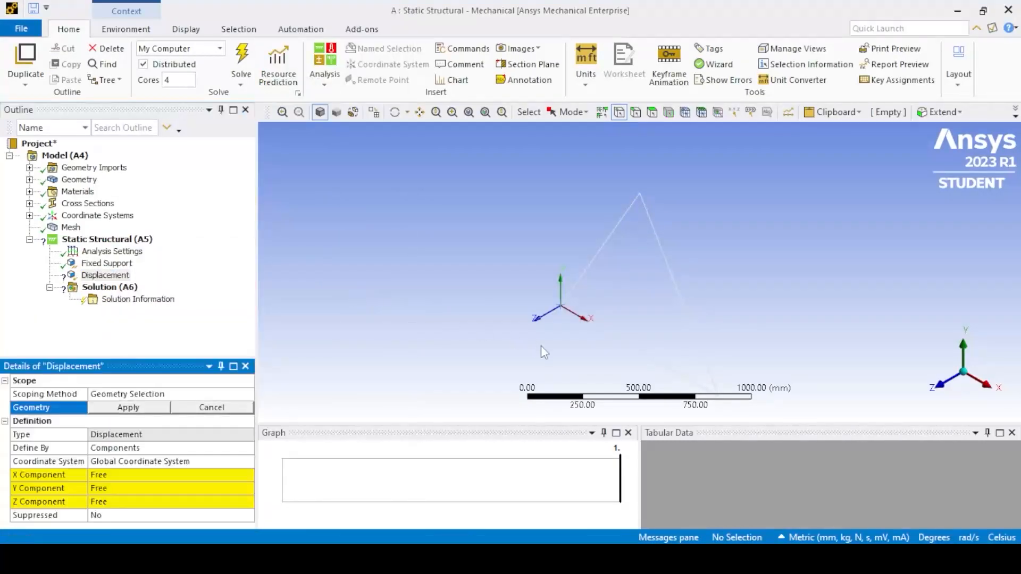
{"action": "left_click", "coordinate": [718, 397]}
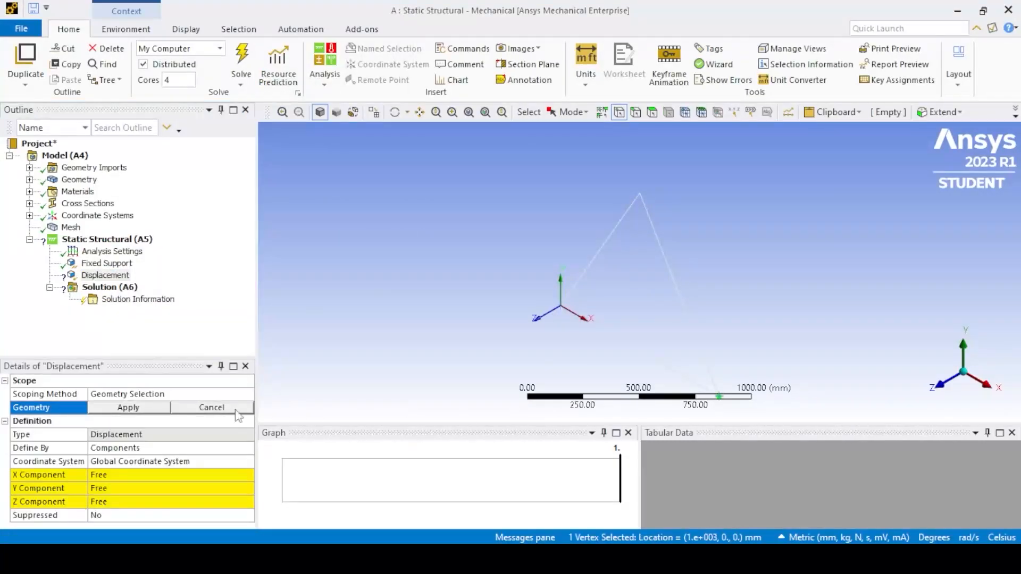
{"action": "left_click", "coordinate": [110, 410]}
{"action": "left_click", "coordinate": [104, 487]}
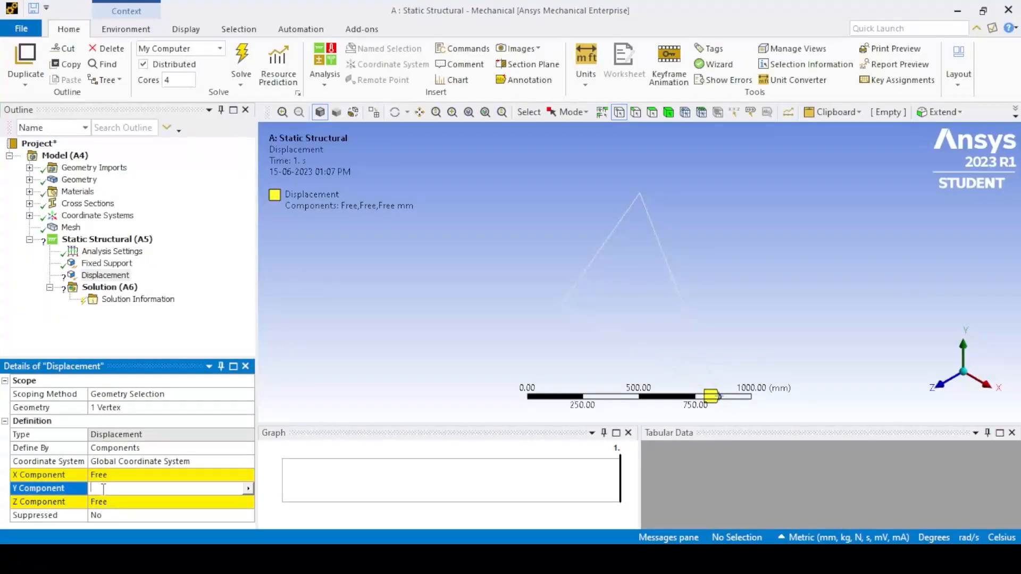
{"action": "left_click", "coordinate": [112, 503]}
{"action": "type", "text": "0"}
{"action": "key", "text": "Return"}
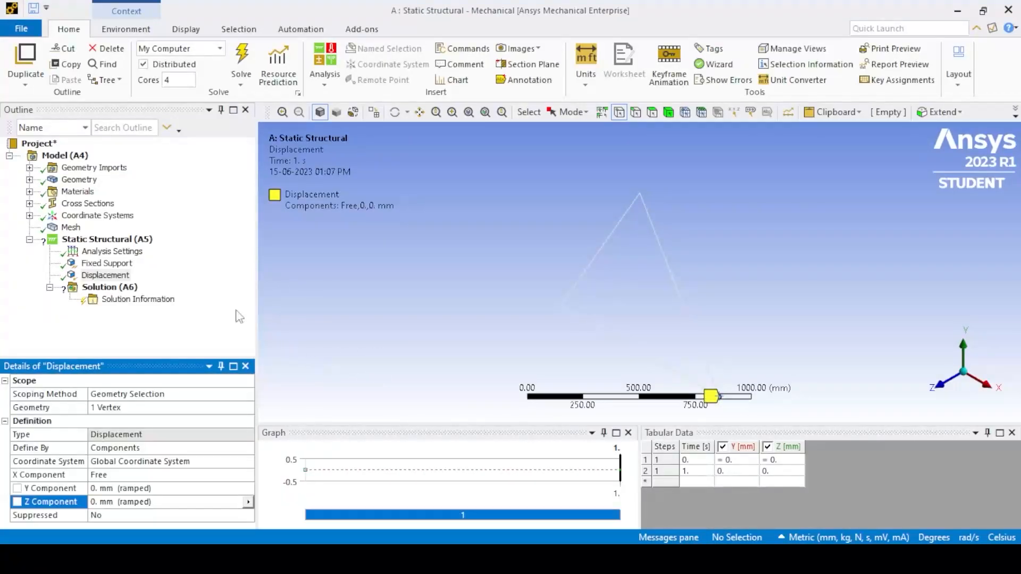
- Insert a force load in the Static Structural analysis and scope it to the apex vertex of the triangle
{"action": "right_click", "coordinate": [101, 239]}
{"action": "mouse_move", "coordinate": [159, 246]}
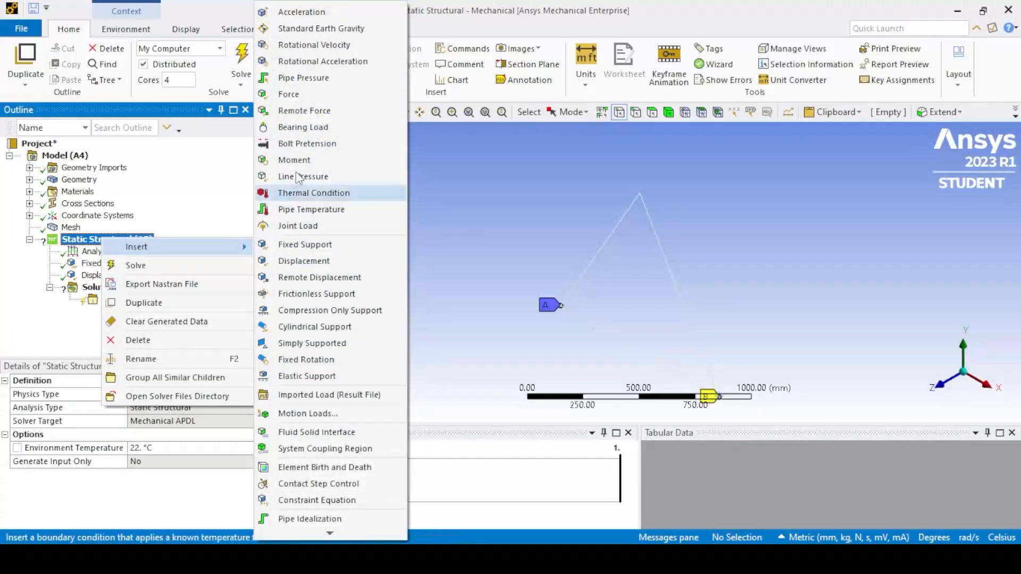
{"action": "left_click", "coordinate": [295, 94]}
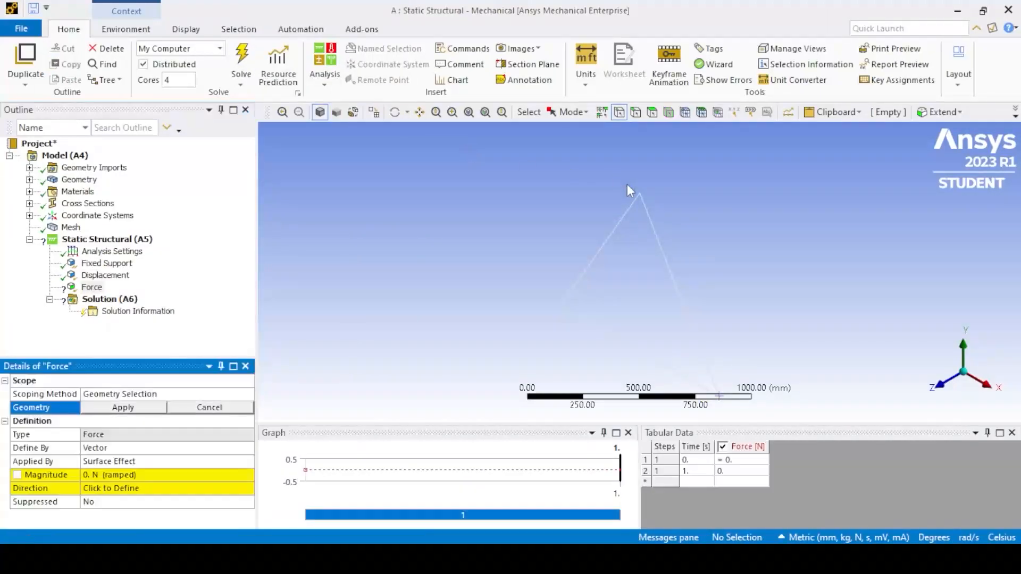
{"action": "left_click", "coordinate": [123, 407]}
- Define the apex force by components and set its Y component to -50000 N
{"action": "left_click", "coordinate": [128, 450]}
{"action": "left_click", "coordinate": [247, 448]}
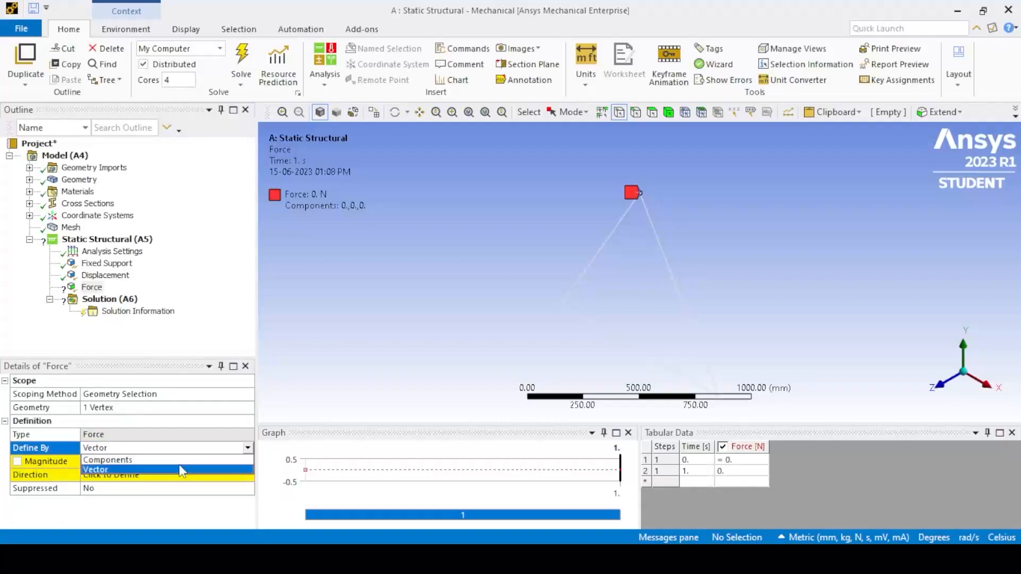
{"action": "left_click", "coordinate": [180, 467]}
{"action": "left_click", "coordinate": [122, 476]}
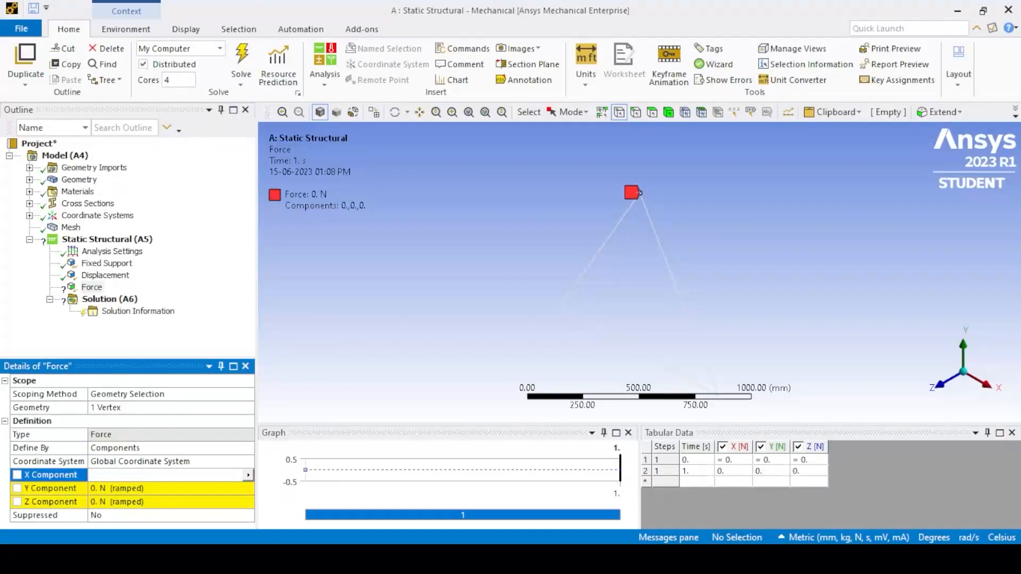
{"action": "left_click", "coordinate": [109, 488]}
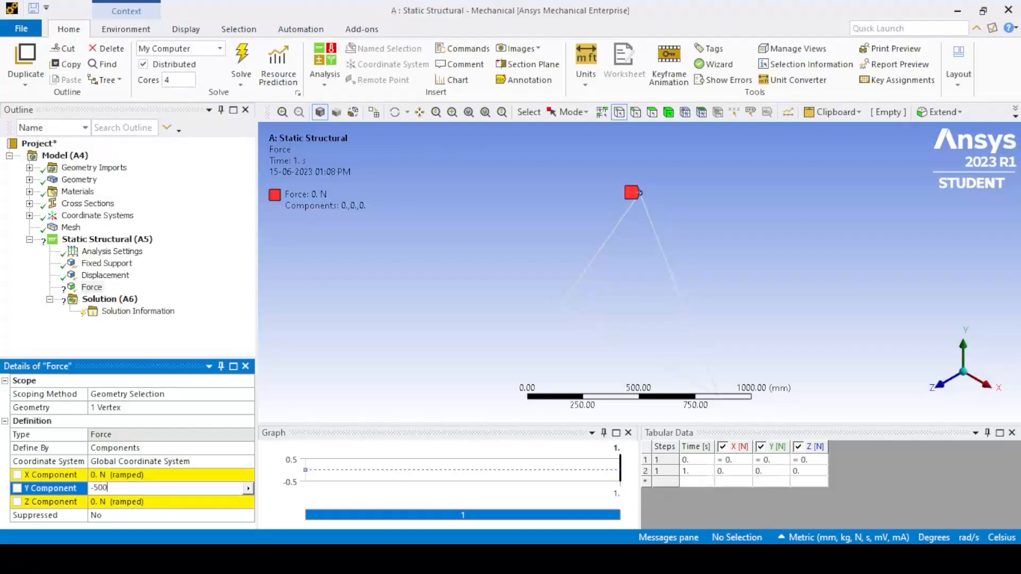
{"action": "key", "text": "Return"}
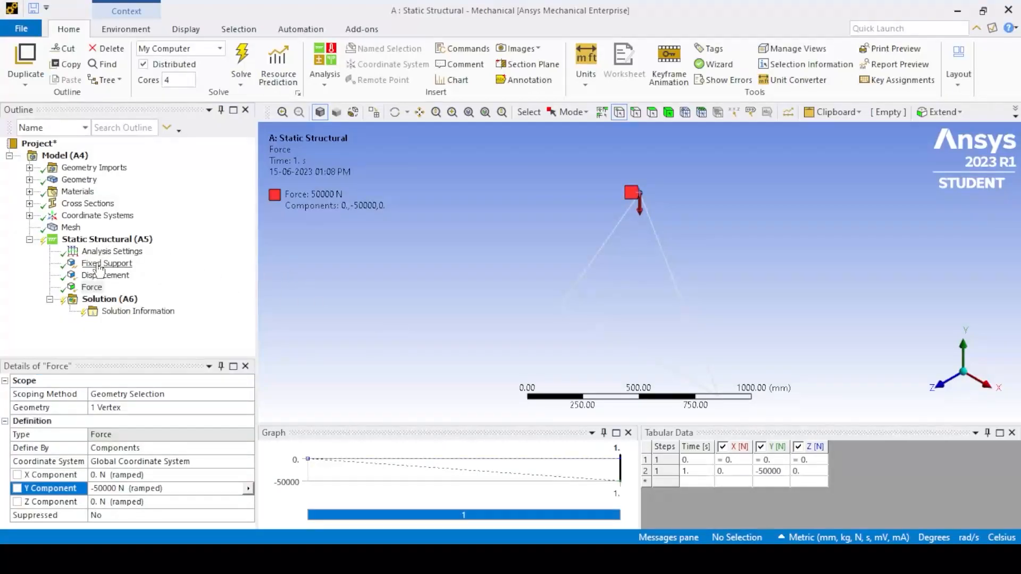
- Add a second displacement support at the apex vertex with the Z component set to 0 mm and X and Y free
{"action": "right_click", "coordinate": [108, 240]}
{"action": "mouse_move", "coordinate": [152, 255]}
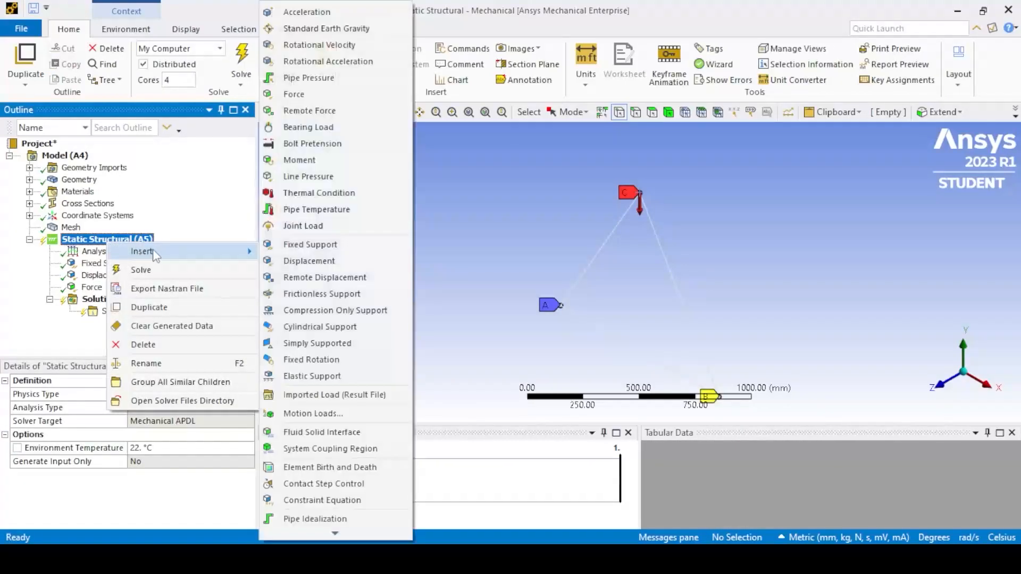
{"action": "left_click", "coordinate": [308, 261]}
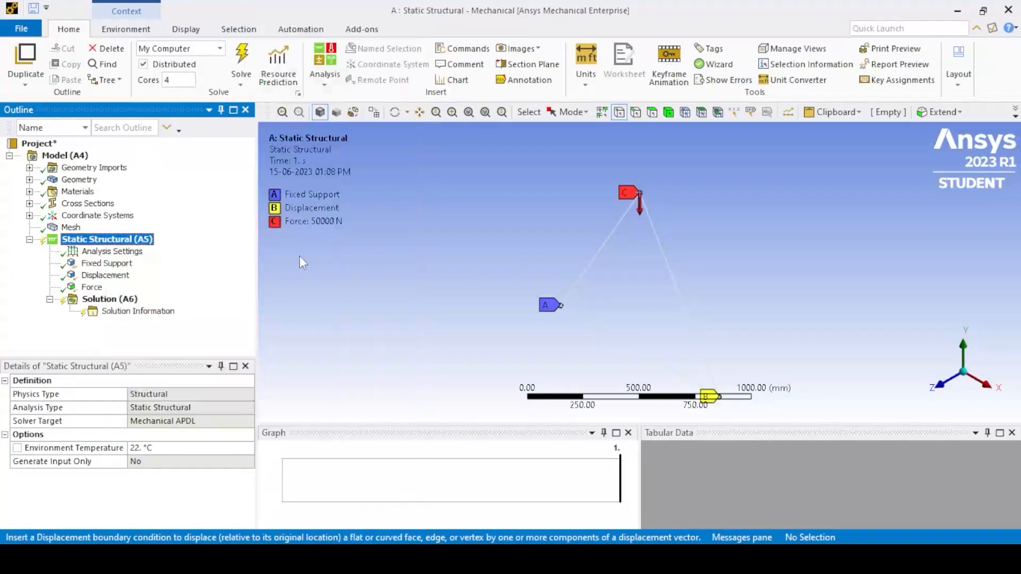
{"action": "left_click", "coordinate": [641, 195]}
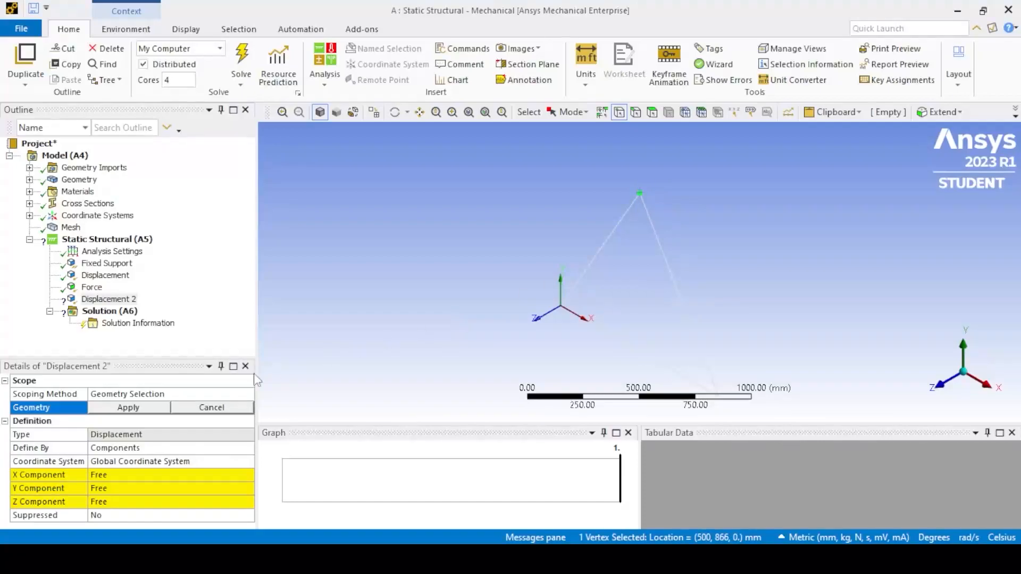
{"action": "left_click", "coordinate": [144, 412]}
{"action": "left_click", "coordinate": [112, 500]}
{"action": "type", "text": "0"}
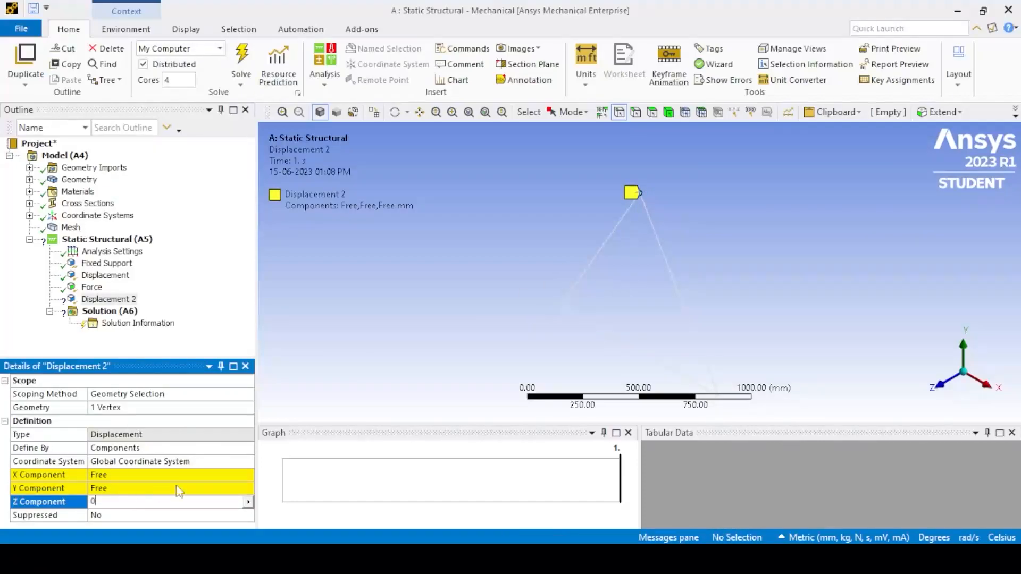
{"action": "key", "text": "Return"}
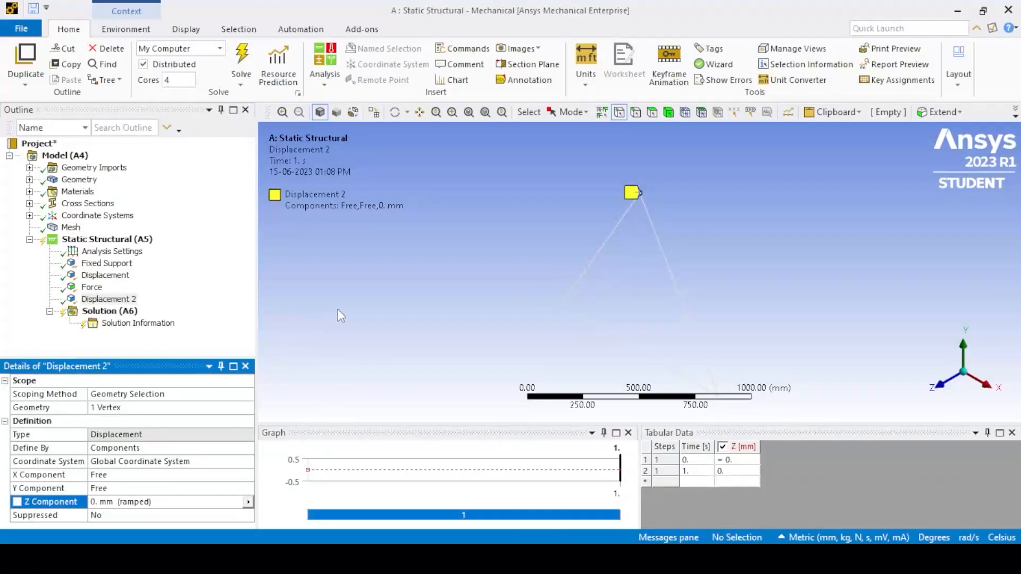
- Solve the static structural analysis and close the Graph and Tabular Data panes
{"action": "left_click", "coordinate": [89, 240]}
{"action": "right_click", "coordinate": [89, 244]}
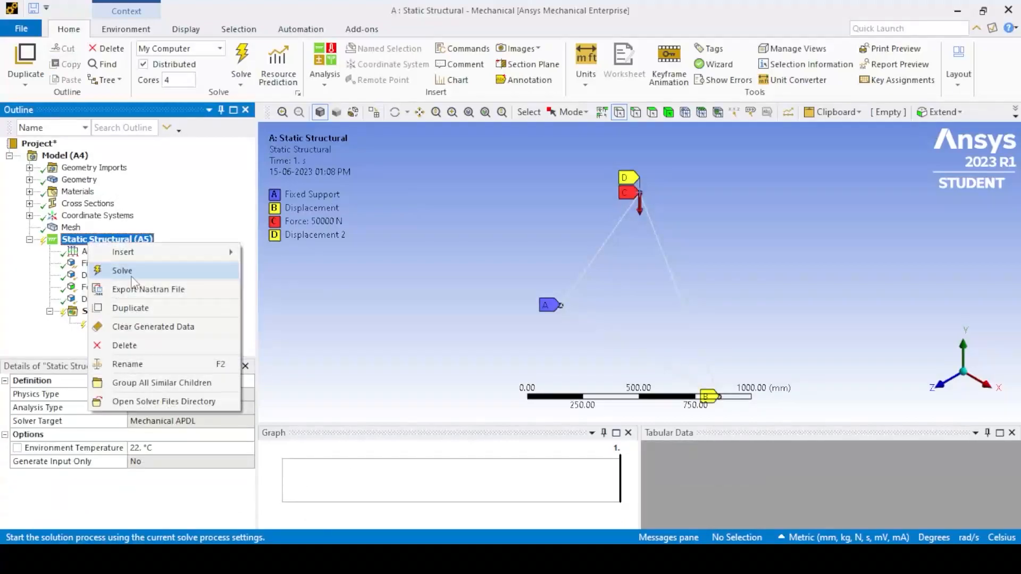
{"action": "left_click", "coordinate": [130, 275]}
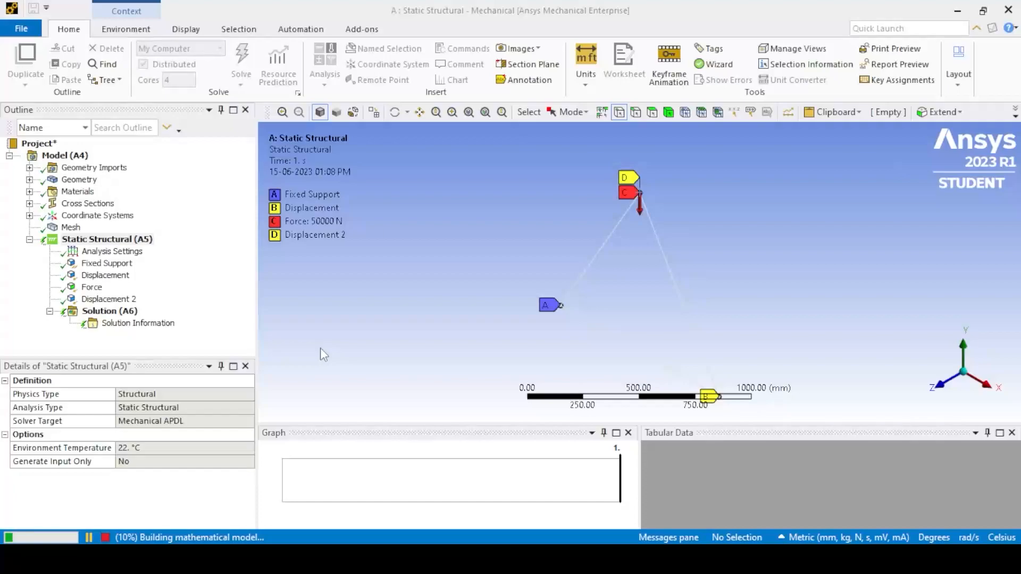
{"action": "left_click", "coordinate": [628, 433]}
{"action": "left_click", "coordinate": [1012, 432]}
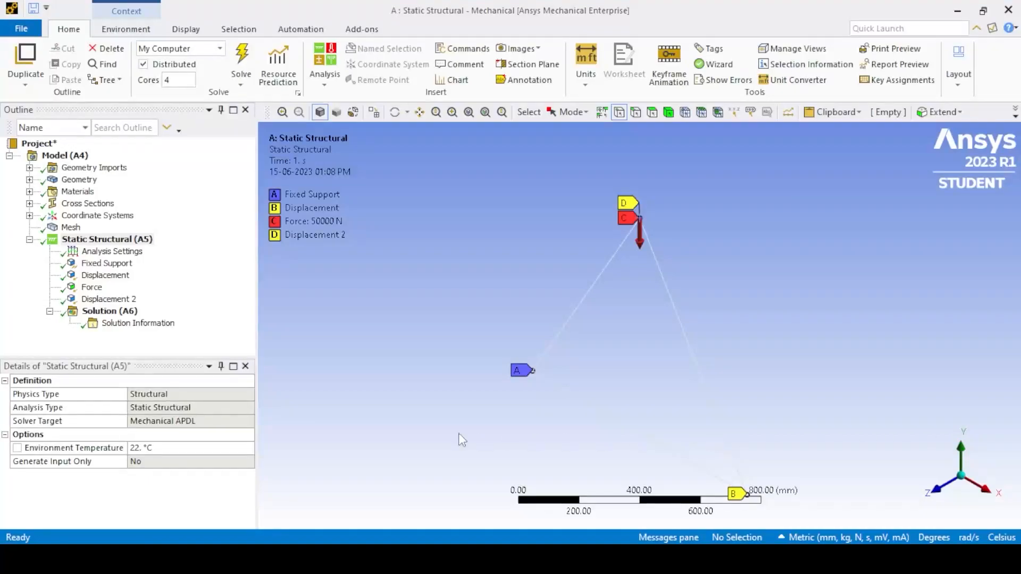
- Insert a directional deformation result along the X axis, scoped to the base vertex at X = 1000 mm
{"action": "right_click", "coordinate": [93, 314]}
{"action": "mouse_move", "coordinate": [138, 322]}
{"action": "mouse_move", "coordinate": [290, 328]}
{"action": "mouse_move", "coordinate": [298, 309]}
{"action": "left_click", "coordinate": [425, 328]}
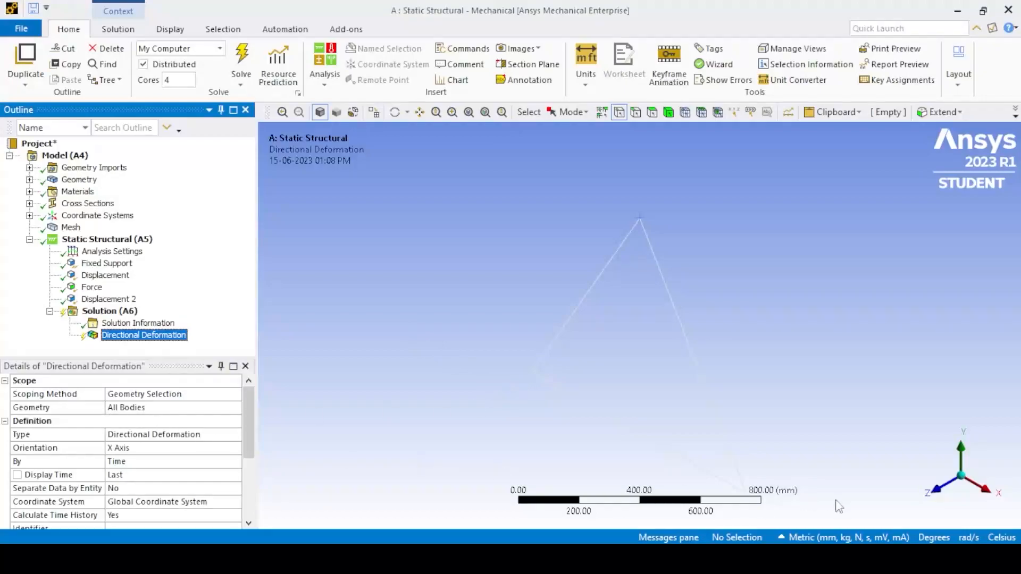
{"action": "left_click", "coordinate": [750, 494]}
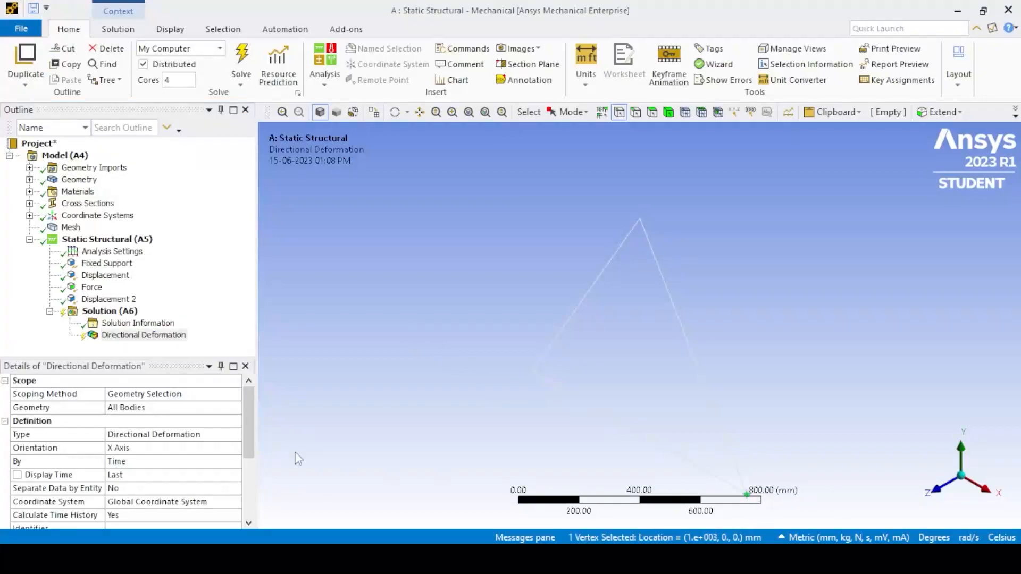
{"action": "left_click", "coordinate": [133, 412]}
{"action": "left_click", "coordinate": [134, 408]}
{"action": "left_click", "coordinate": [138, 448]}
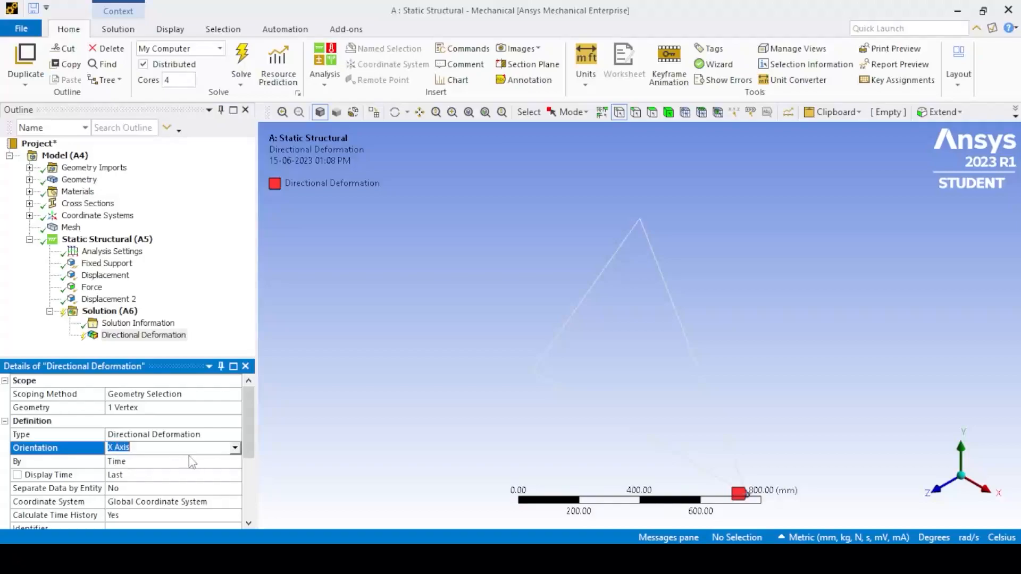
{"action": "left_click", "coordinate": [384, 425]}
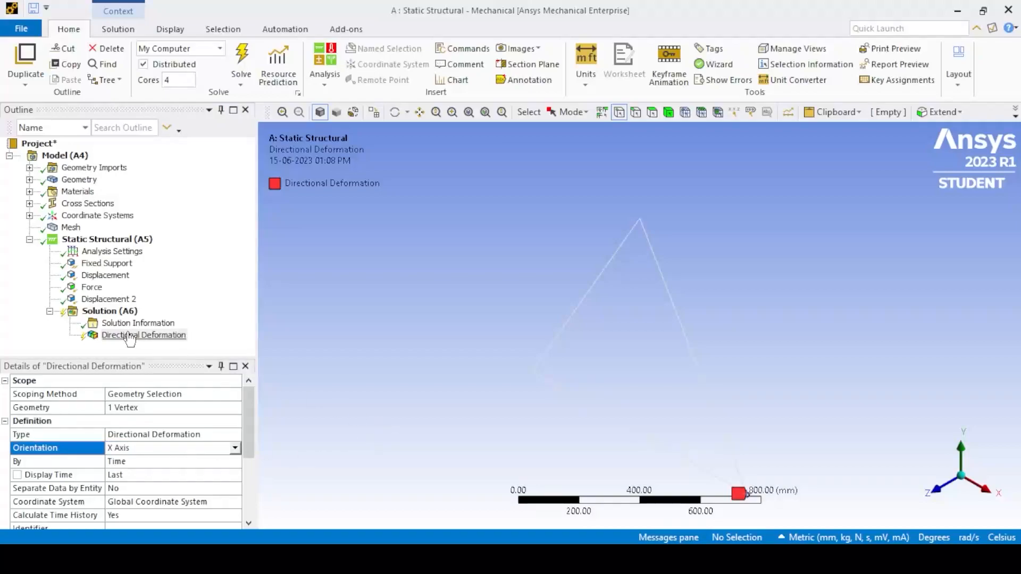
- Rename the base vertex's directional deformation result to u2
{"action": "left_click", "coordinate": [130, 336]}
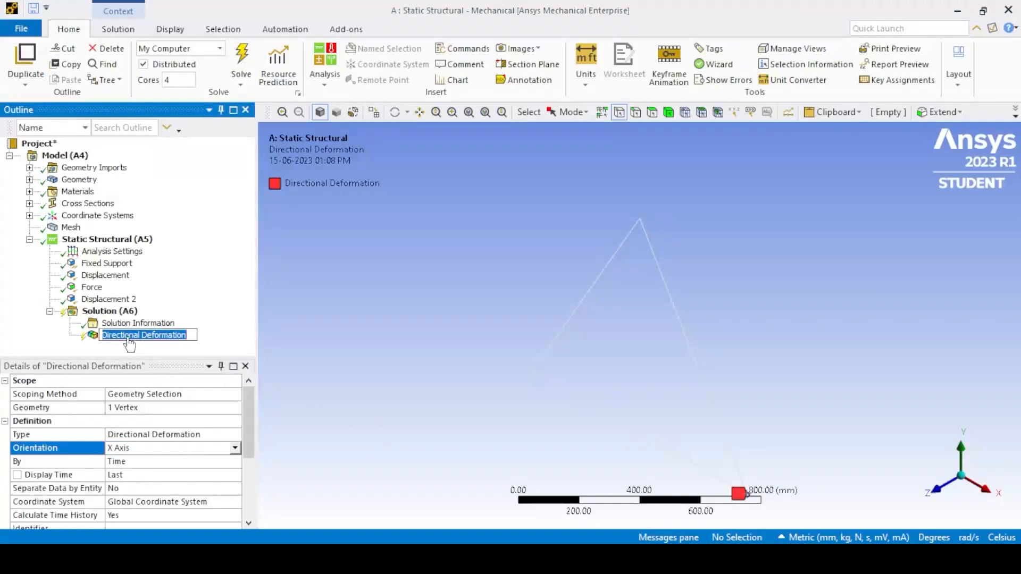
{"action": "type", "text": "u2"}
{"action": "key", "text": "Return"}
- Insert another directional deformation result along the X axis, scoped to the apex vertex
{"action": "right_click", "coordinate": [119, 312]}
{"action": "mouse_move", "coordinate": [200, 325]}
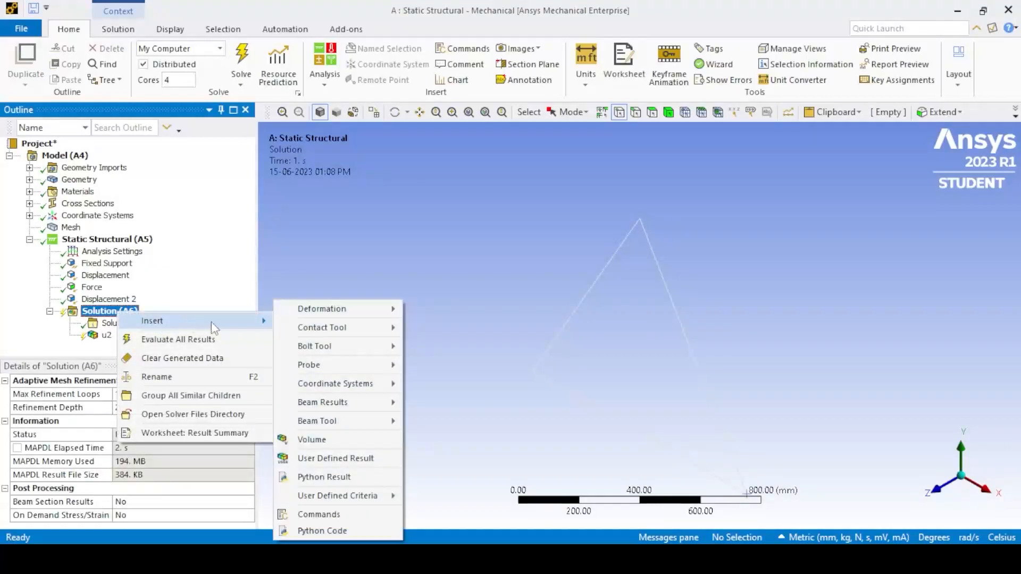
{"action": "mouse_move", "coordinate": [341, 309]}
{"action": "left_click", "coordinate": [446, 327]}
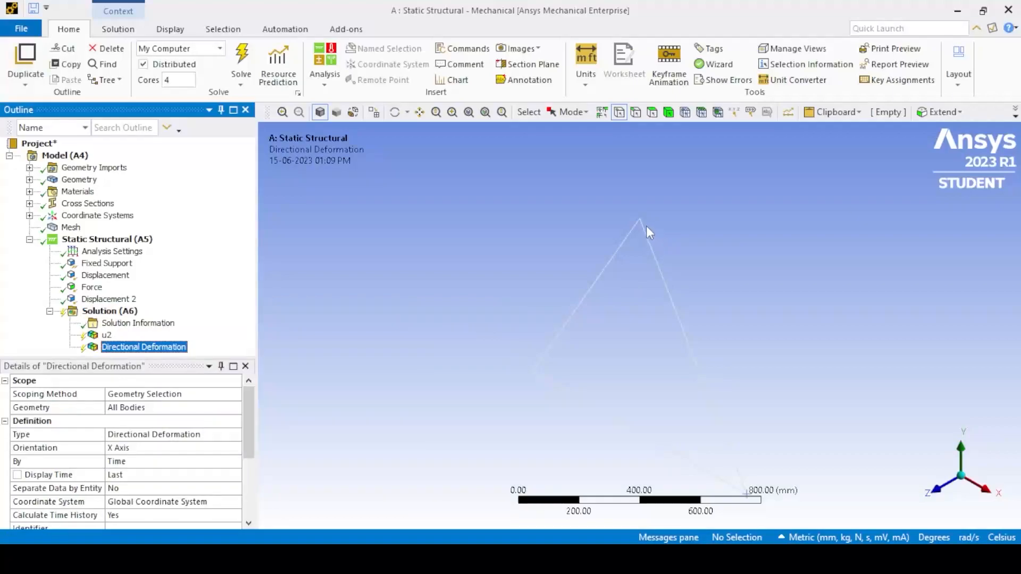
{"action": "left_click", "coordinate": [640, 219]}
{"action": "left_click", "coordinate": [129, 409]}
{"action": "left_click", "coordinate": [128, 408]}
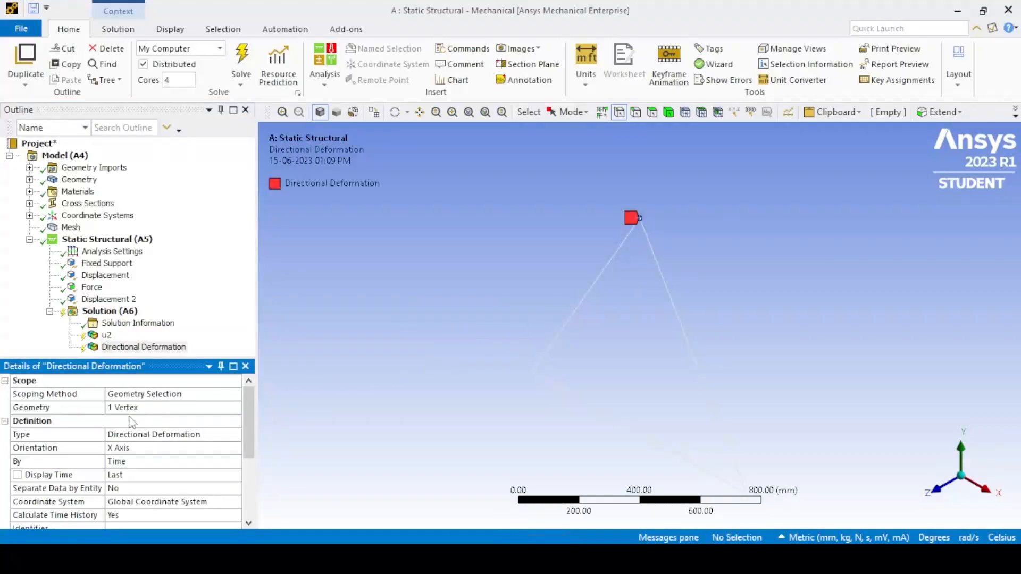
{"action": "left_click", "coordinate": [134, 448]}
- Rename the apex vertex's X-axis directional deformation result to u3
{"action": "left_click", "coordinate": [127, 349]}
{"action": "left_click", "coordinate": [125, 351]}
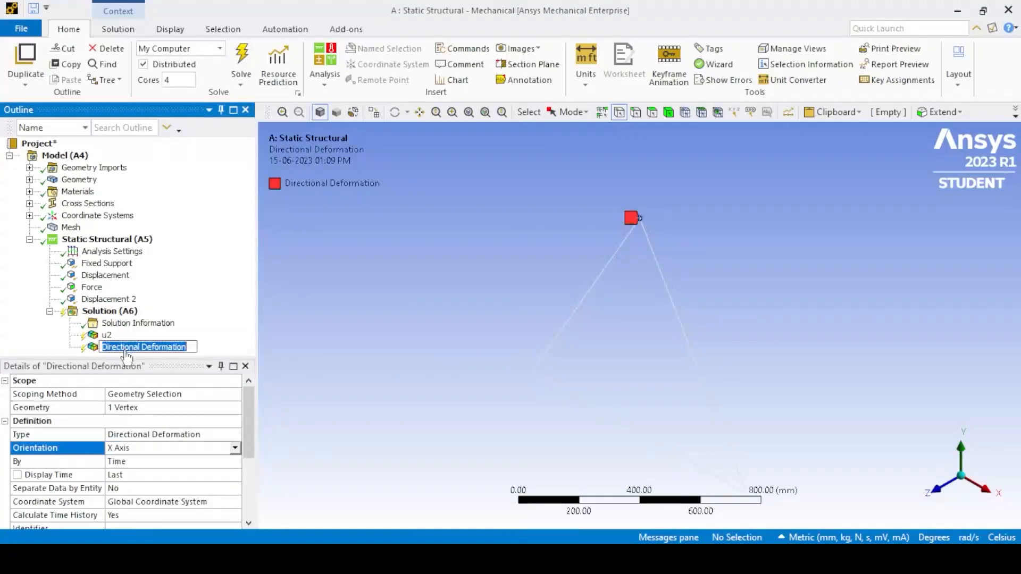
{"action": "type", "text": "u3"}
{"action": "key", "text": "Return"}
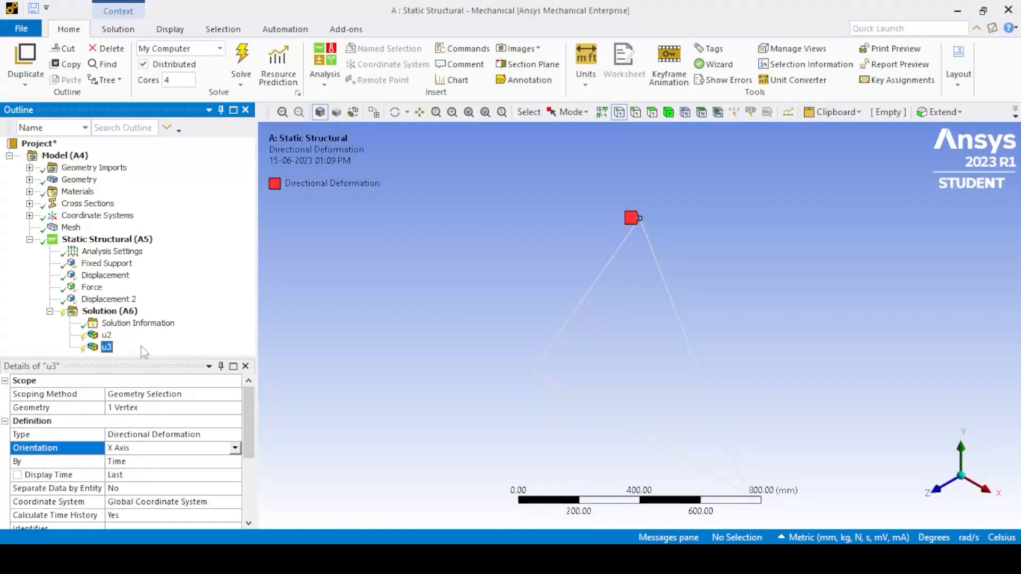
- Insert a third directional deformation result under the solution and scope it to the apex vertex
{"action": "left_click", "coordinate": [95, 311]}
{"action": "right_click", "coordinate": [106, 311]}
{"action": "mouse_move", "coordinate": [160, 316]}
{"action": "mouse_move", "coordinate": [338, 318]}
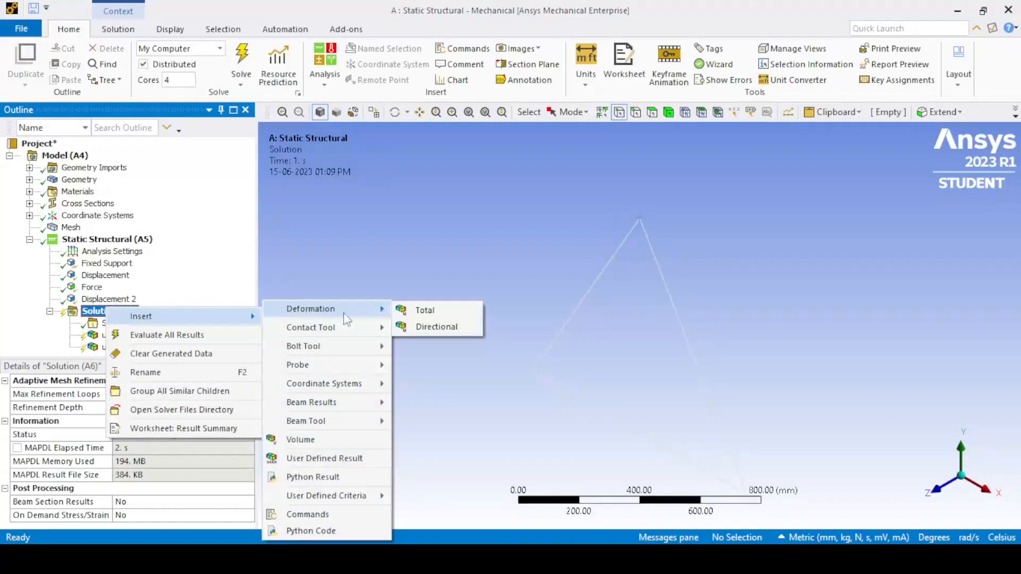
{"action": "left_click", "coordinate": [433, 327]}
{"action": "left_click", "coordinate": [159, 407]}
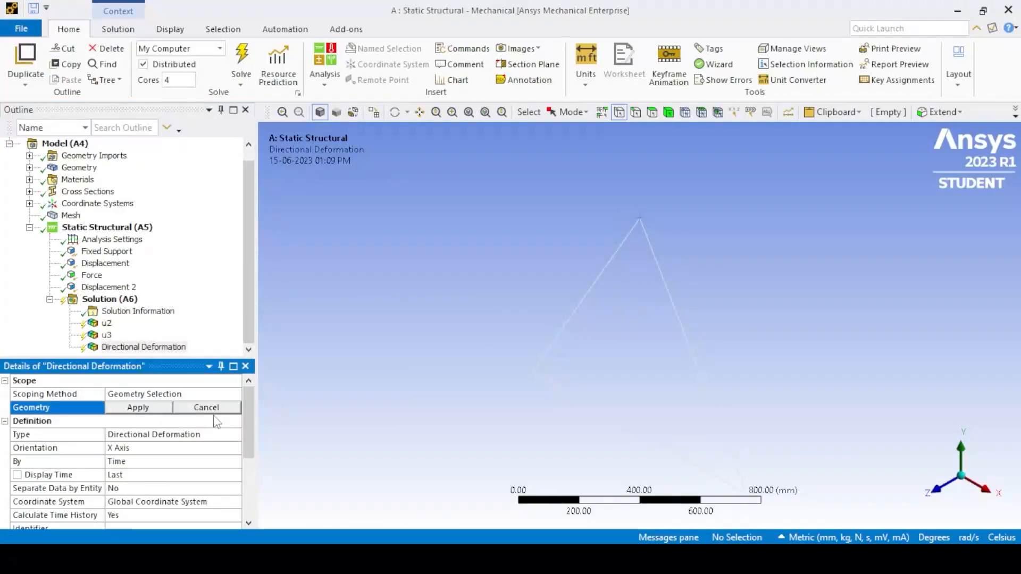
{"action": "left_click", "coordinate": [641, 219]}
{"action": "left_click", "coordinate": [154, 407]}
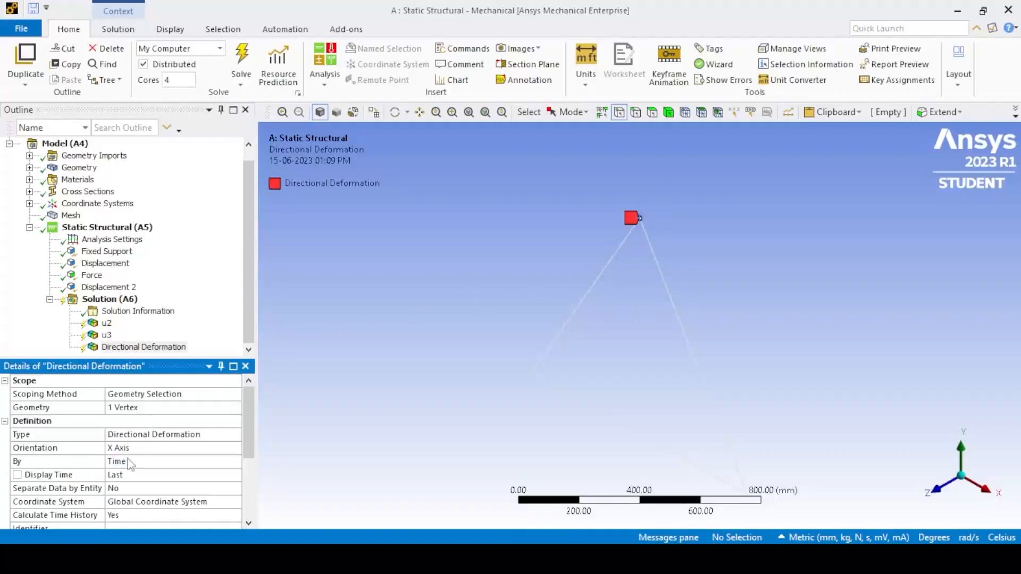
- Set the third directional deformation result's orientation to Y Axis and rename the result v3
{"action": "left_click", "coordinate": [119, 447]}
{"action": "left_click", "coordinate": [235, 448]}
{"action": "left_click", "coordinate": [176, 467]}
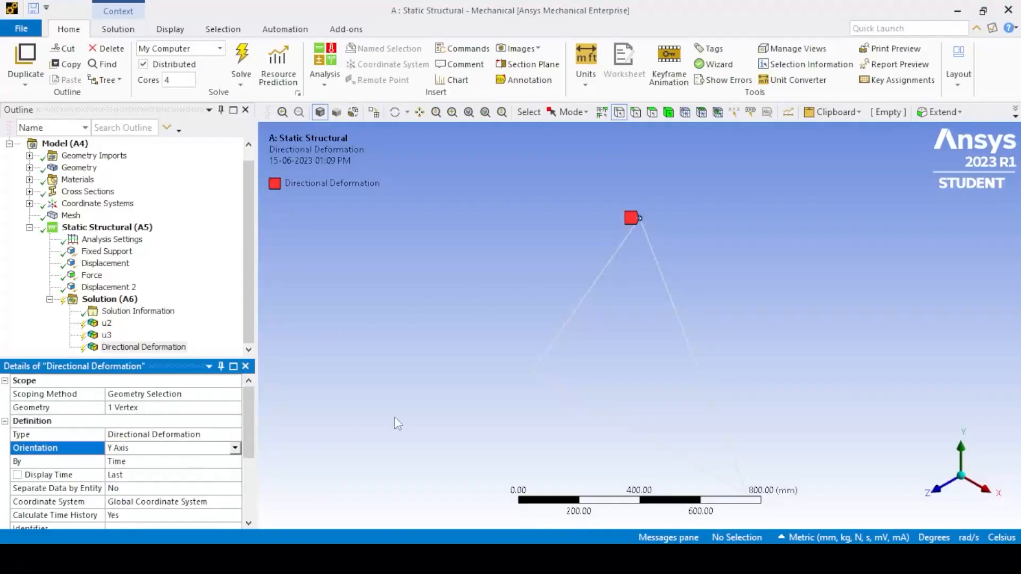
{"action": "left_click", "coordinate": [115, 348]}
{"action": "left_click", "coordinate": [116, 348]}
{"action": "type", "text": "v3"}
{"action": "key", "text": "Return"}
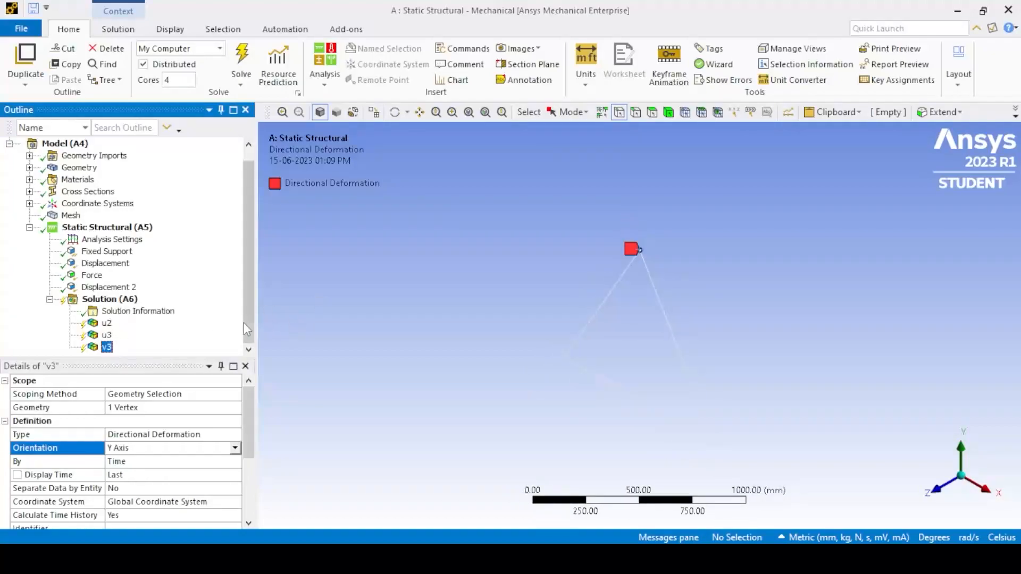
{"action": "right_click", "coordinate": [102, 300]}
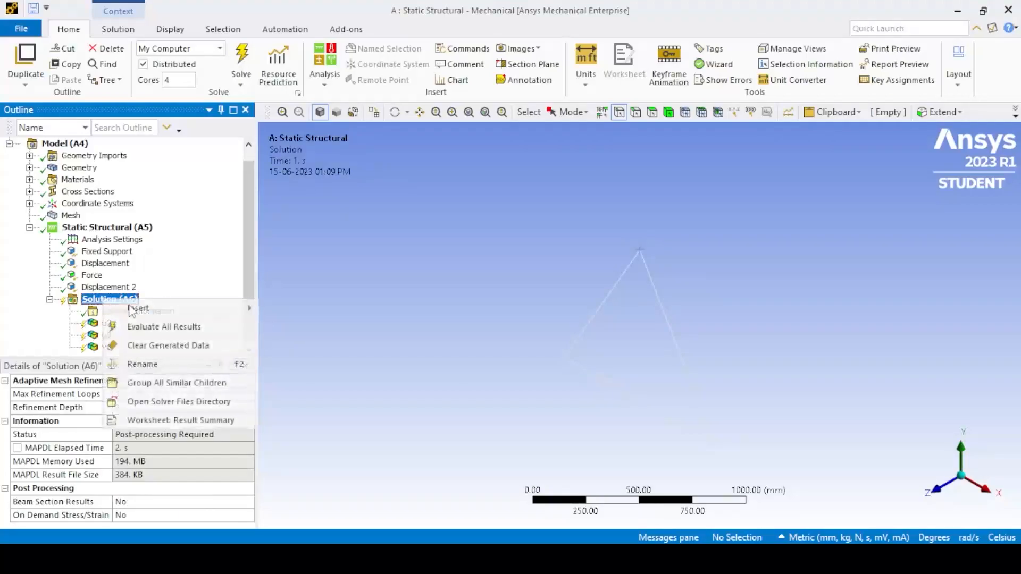
{"action": "mouse_move", "coordinate": [210, 308]}
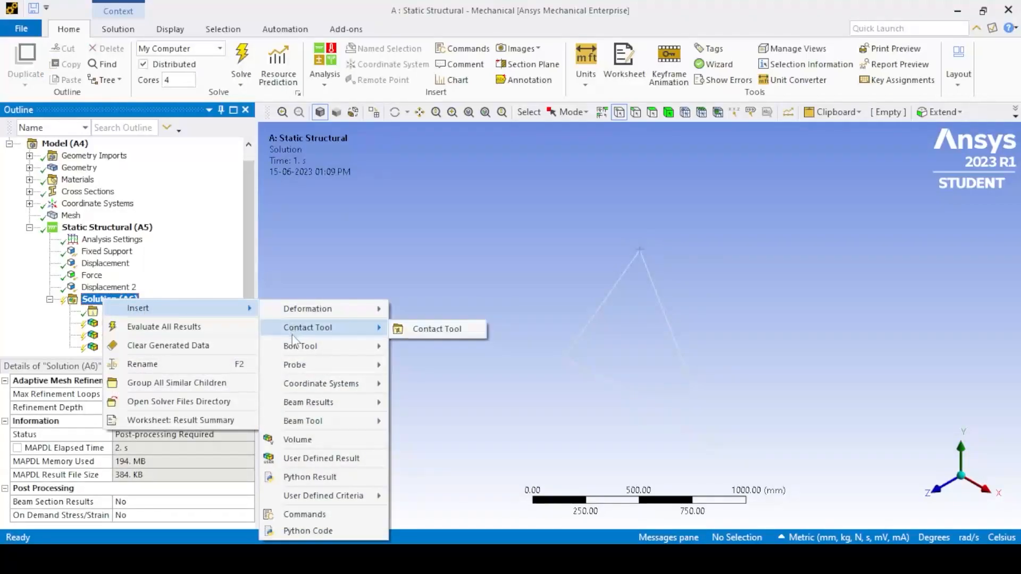
{"action": "left_click", "coordinate": [394, 308]}
{"action": "left_click", "coordinate": [50, 300]}
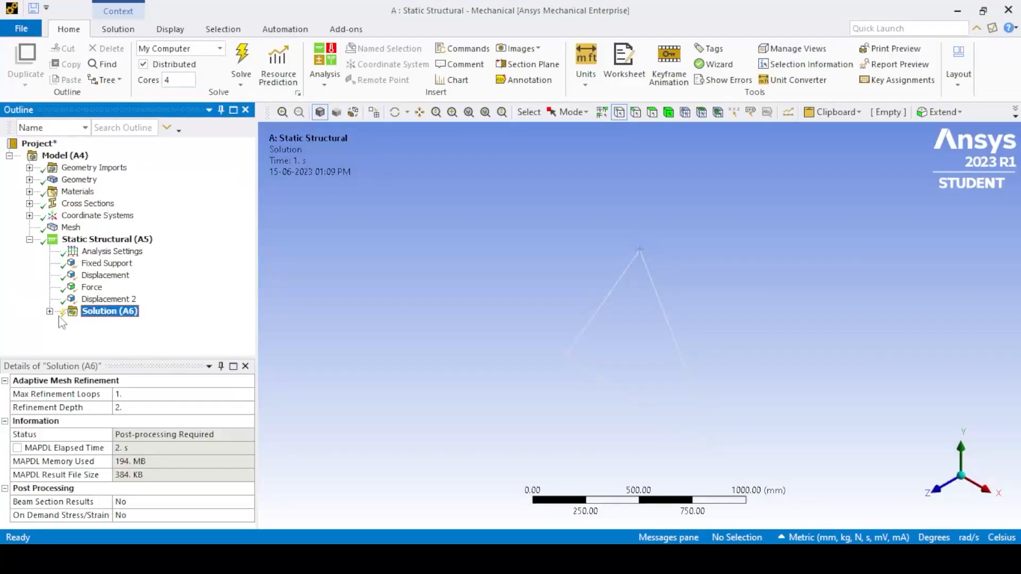
{"action": "left_click", "coordinate": [50, 311]}
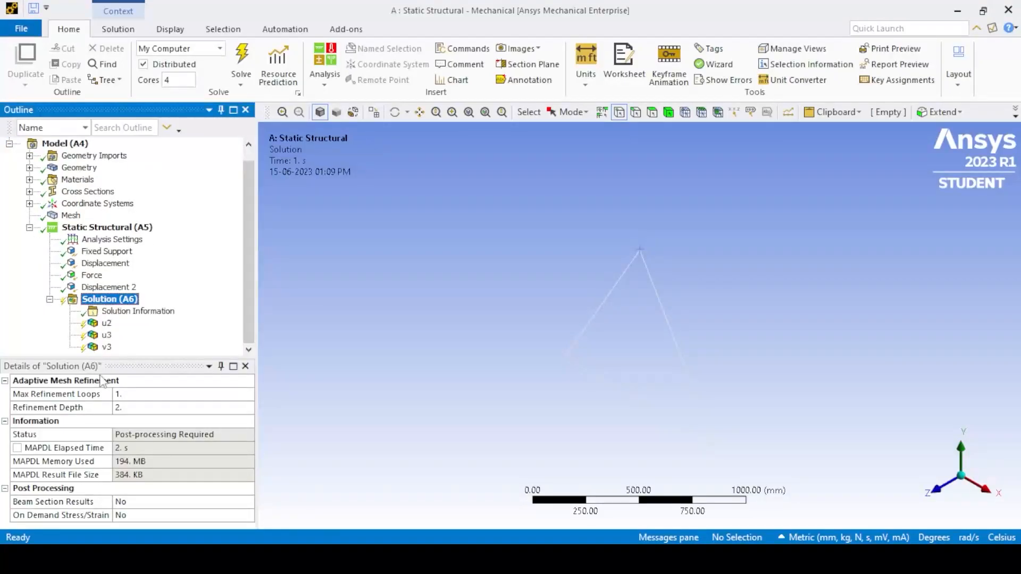
- Enable Beam Section Results for the solution by setting it to Yes
{"action": "left_click", "coordinate": [204, 503]}
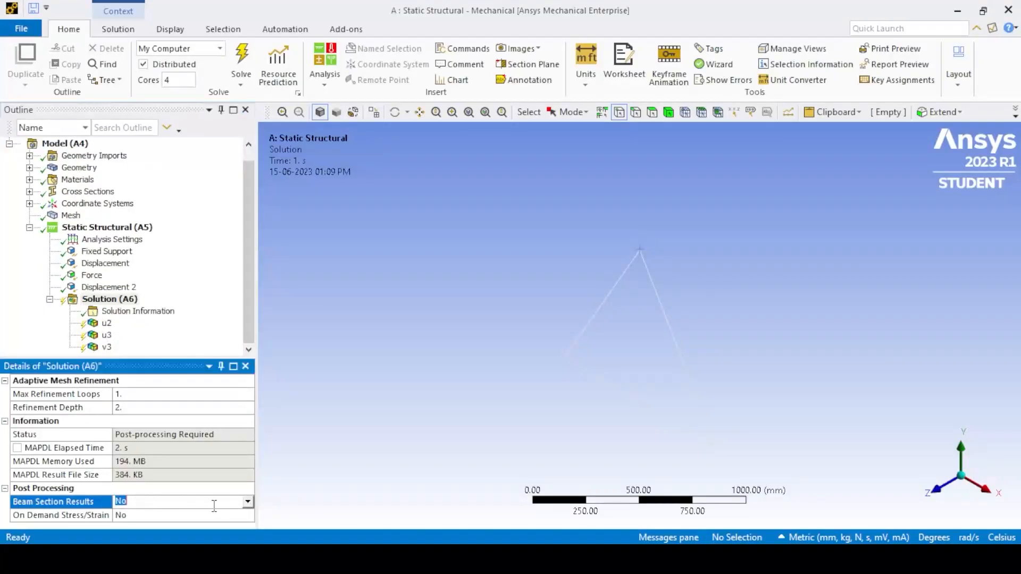
{"action": "left_click", "coordinate": [248, 501]}
{"action": "left_click", "coordinate": [207, 520]}
- Insert an Equivalent (von-Mises) stress result under the solution and scope it to the truss's left inclined member edge
{"action": "right_click", "coordinate": [109, 298]}
{"action": "mouse_move", "coordinate": [239, 309]}
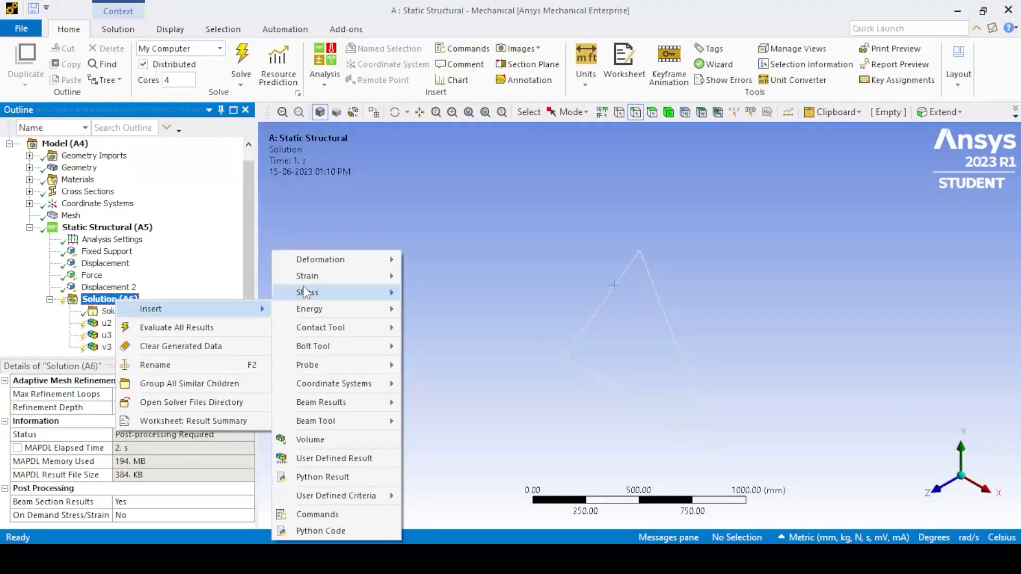
{"action": "mouse_move", "coordinate": [305, 292]}
{"action": "left_click", "coordinate": [425, 292]}
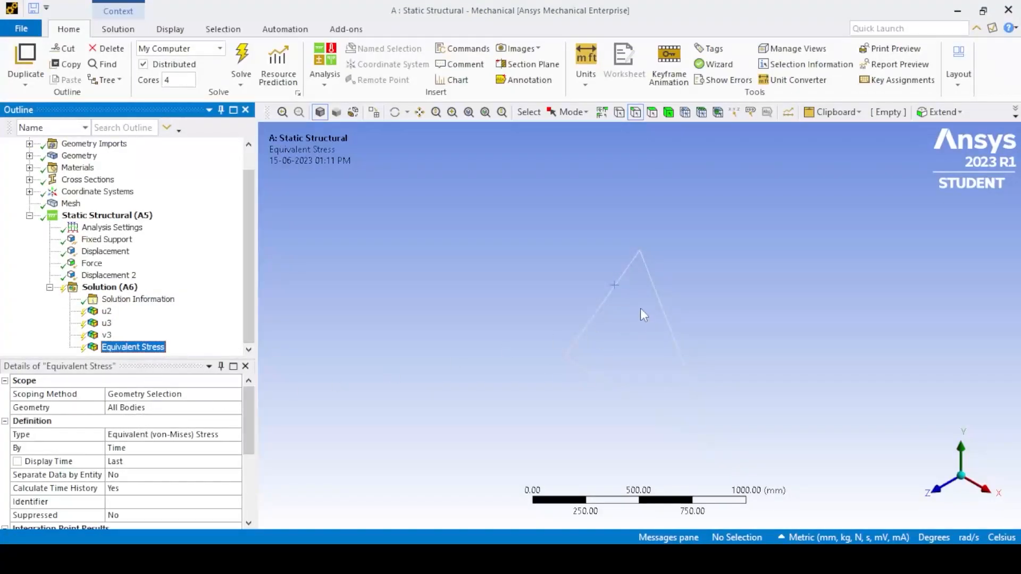
{"action": "left_click", "coordinate": [613, 285]}
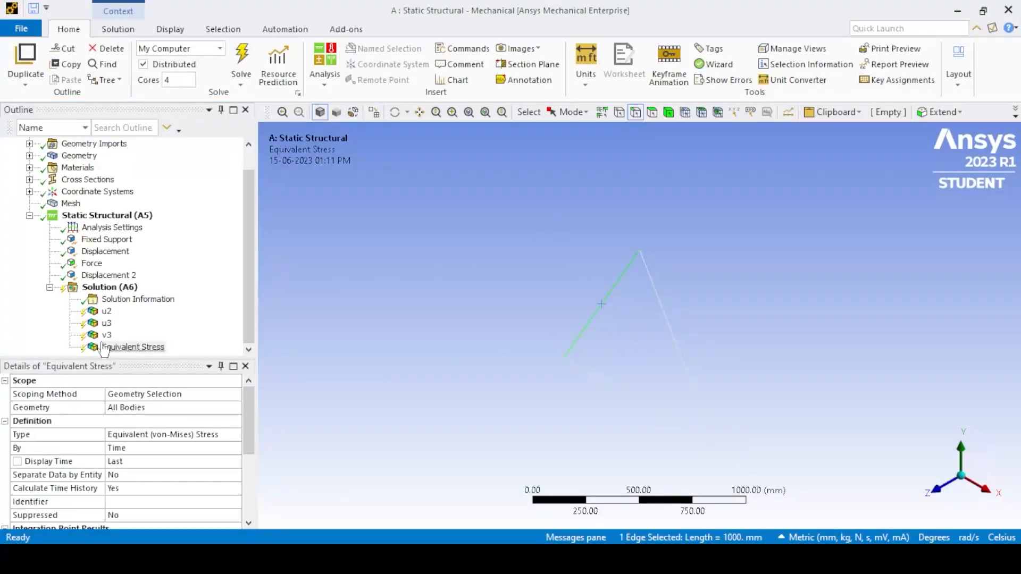
{"action": "left_click", "coordinate": [130, 407]}
{"action": "left_click", "coordinate": [119, 407]}
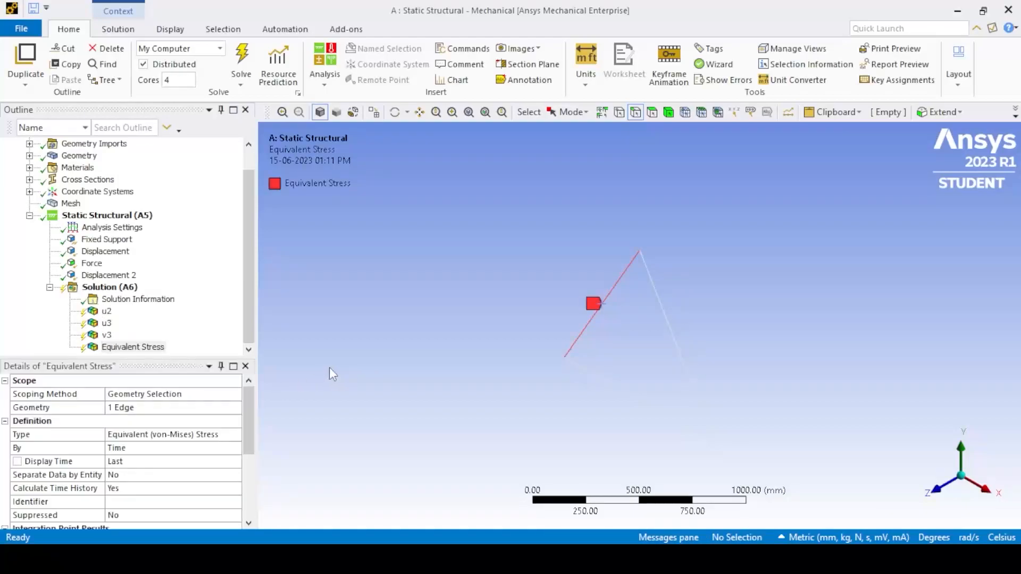
- Insert a second Equivalent (von-Mises) stress result and scope it to the truss's base member edge
{"action": "right_click", "coordinate": [110, 287]}
{"action": "mouse_move", "coordinate": [138, 301]}
{"action": "mouse_move", "coordinate": [297, 292]}
{"action": "left_click", "coordinate": [416, 296]}
{"action": "left_click", "coordinate": [616, 387]}
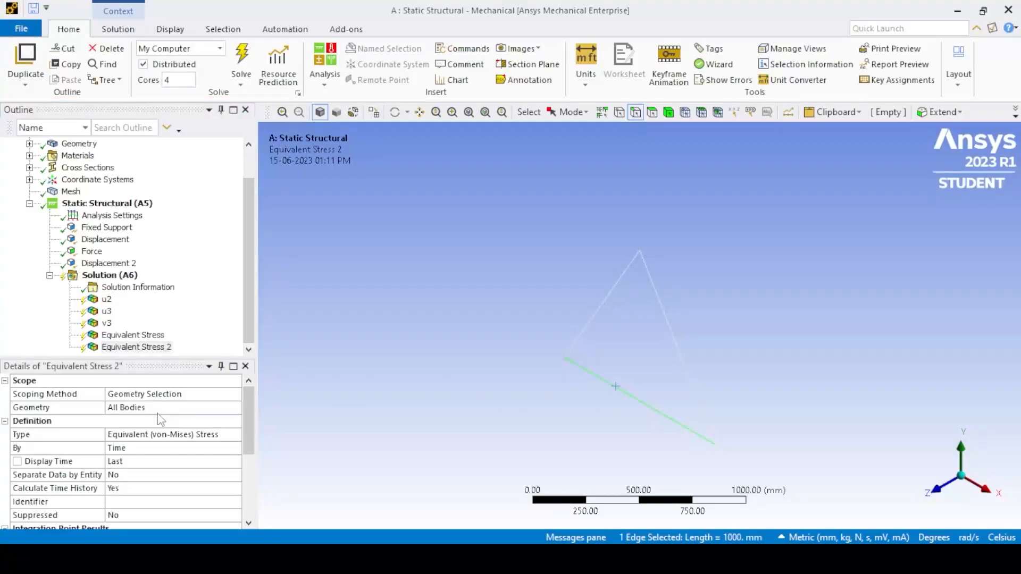
{"action": "left_click", "coordinate": [139, 408]}
{"action": "left_click", "coordinate": [139, 408]}
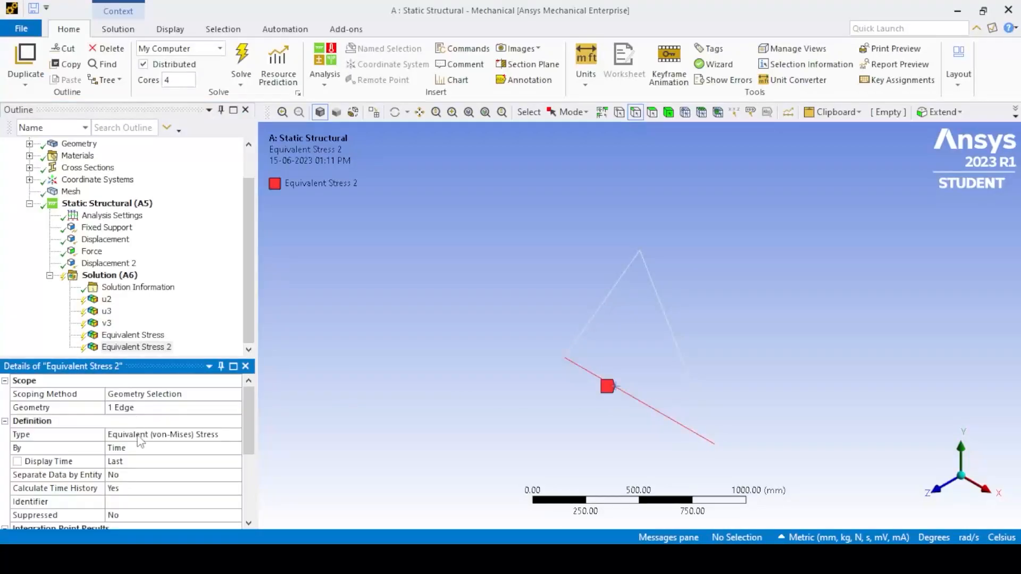
- Insert a third Equivalent (von-Mises) stress result and scope it to the truss's right inclined member edge
{"action": "right_click", "coordinate": [112, 277]}
{"action": "mouse_move", "coordinate": [148, 290]}
{"action": "mouse_move", "coordinate": [318, 293]}
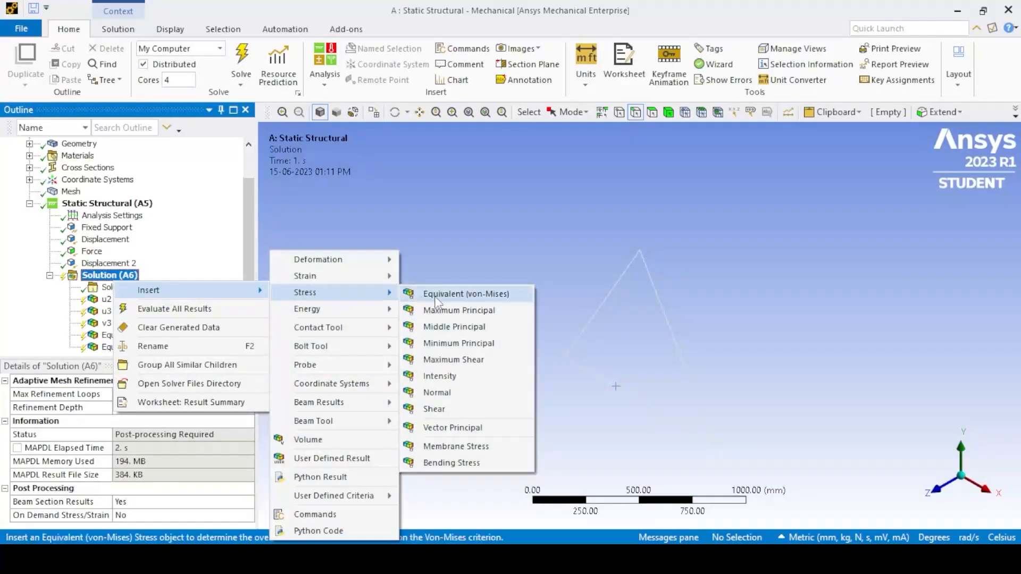
{"action": "left_click", "coordinate": [465, 294]}
{"action": "left_click", "coordinate": [667, 320]}
{"action": "left_click", "coordinate": [139, 407]}
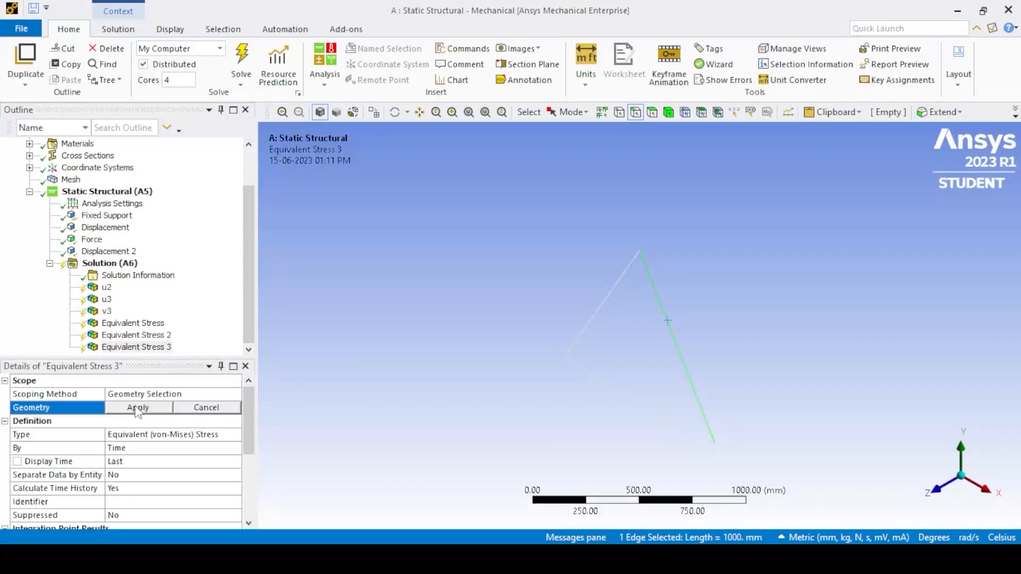
{"action": "left_click", "coordinate": [139, 407]}
- Rename the left inclined member's equivalent stress result to "stress element 3"
{"action": "left_click", "coordinate": [118, 323]}
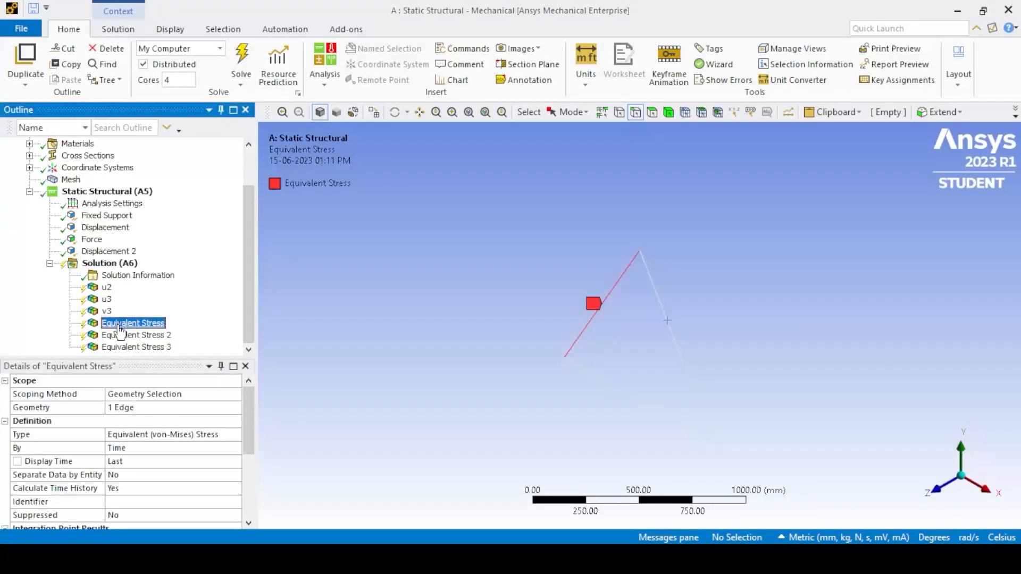
{"action": "left_click", "coordinate": [118, 324]}
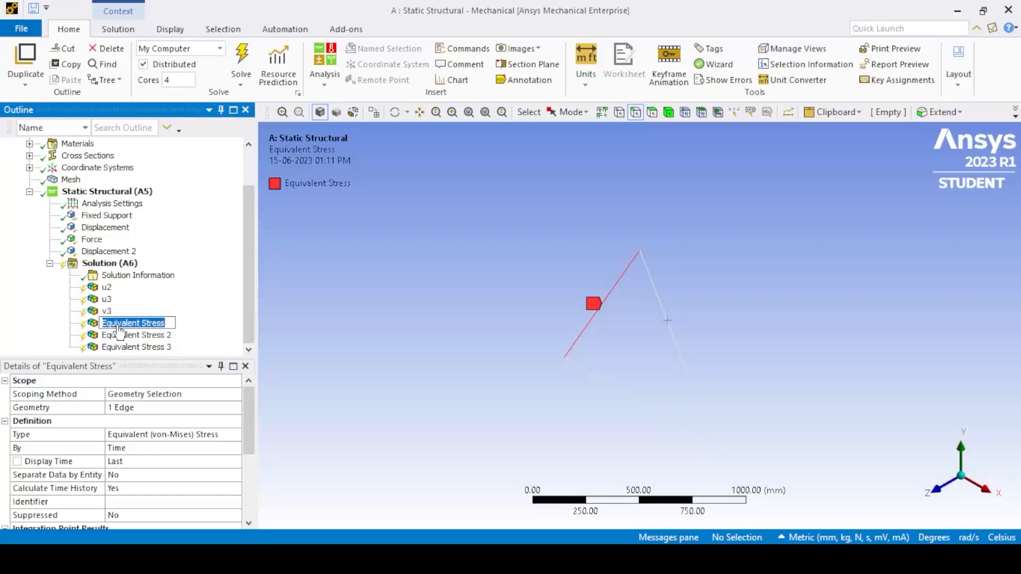
{"action": "type", "text": "stress element 3"}
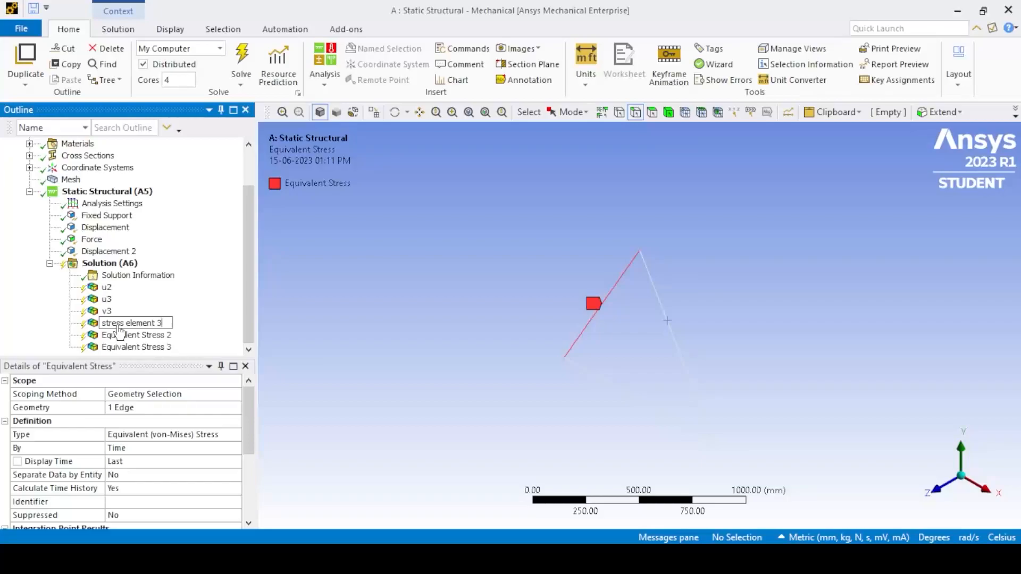
{"action": "key", "text": "Return"}
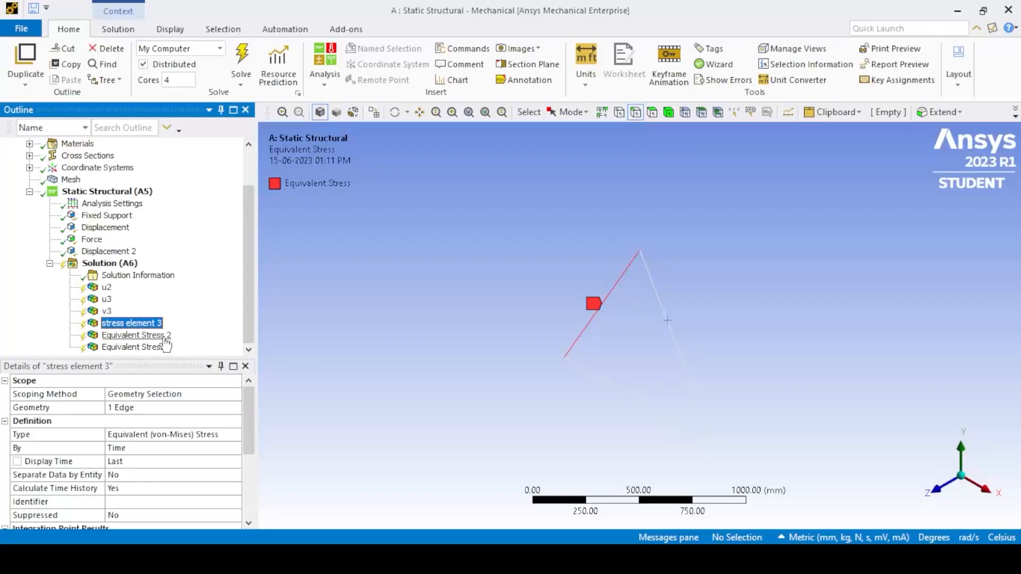
- Rename the base member's equivalent stress result to "stress element 1"
{"action": "left_click", "coordinate": [159, 337]}
{"action": "left_click", "coordinate": [160, 337]}
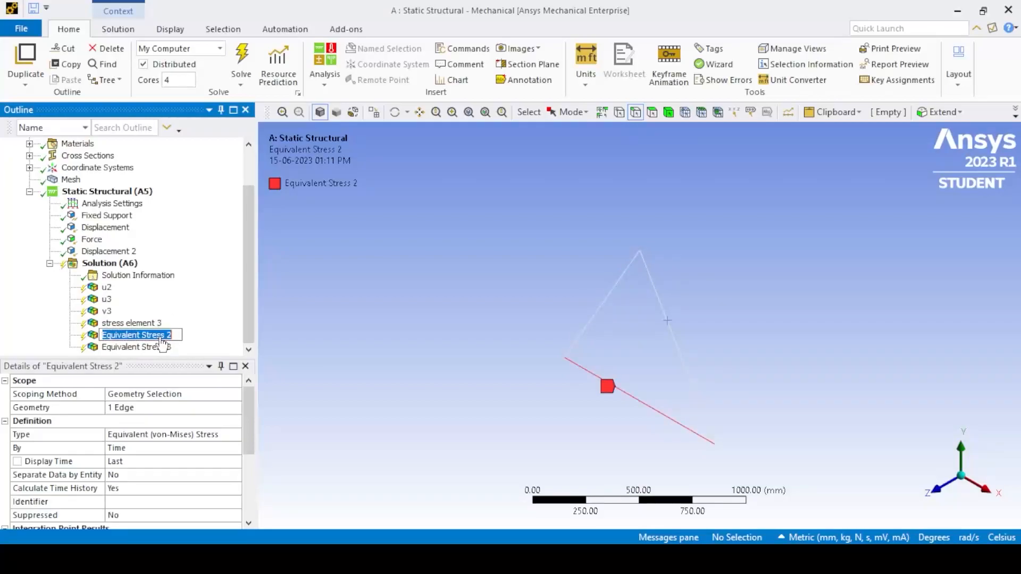
{"action": "type", "text": "stress"}
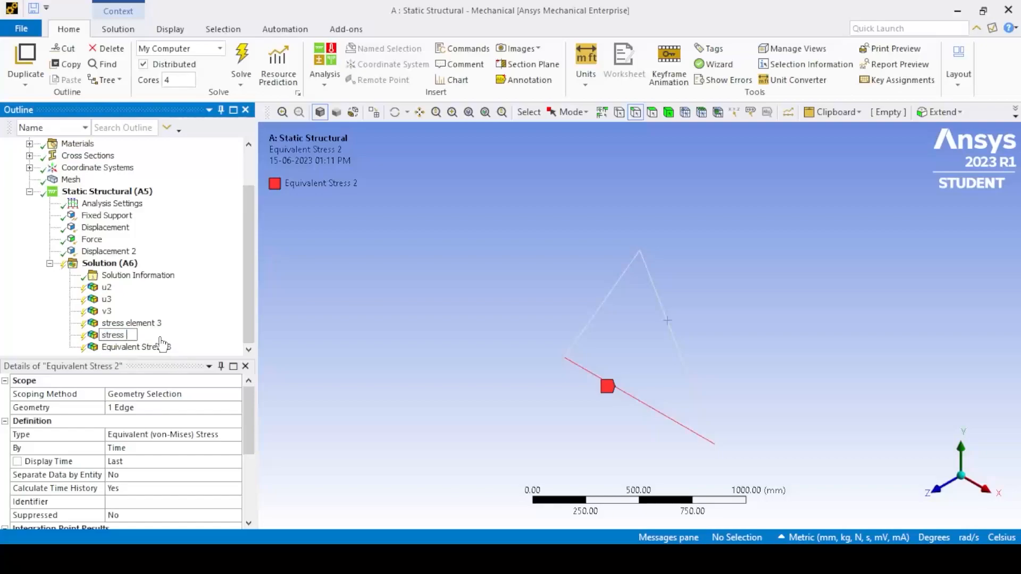
{"action": "type", "text": " element 1"}
{"action": "key", "text": "Return"}
- Rename the right inclined member's equivalent stress result to "stress element 2"
{"action": "left_click", "coordinate": [159, 348]}
{"action": "left_click", "coordinate": [159, 348]}
{"action": "type", "text": "stress elee"}
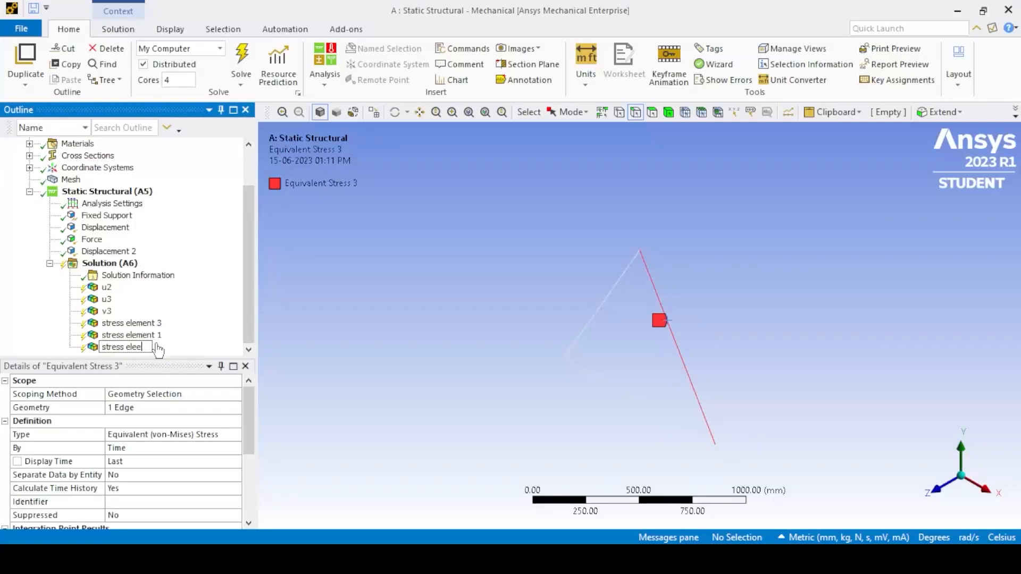
{"action": "key", "text": "Return"}
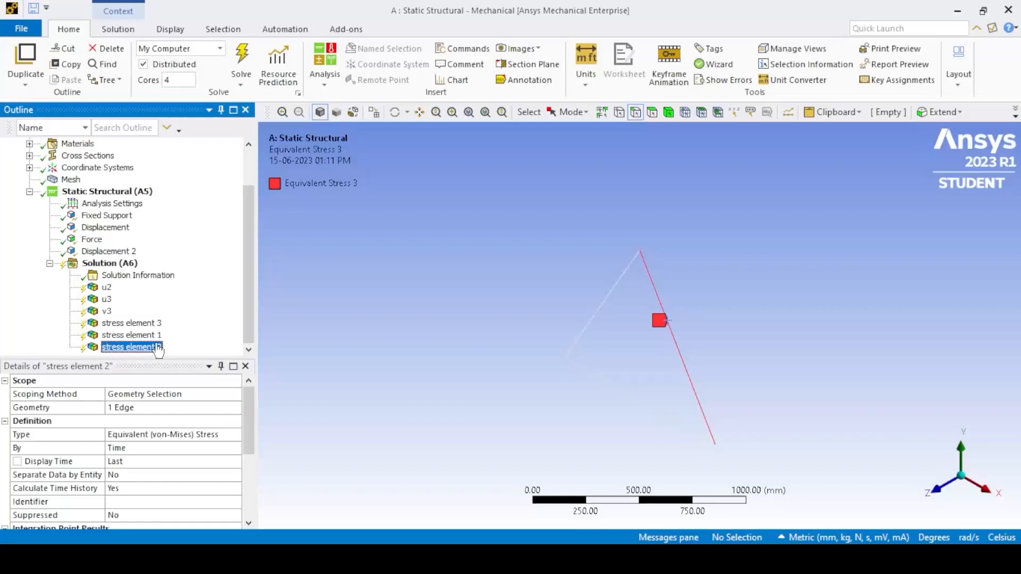
{"action": "left_click", "coordinate": [379, 333]}
- Evaluate all the results under the solution
{"action": "right_click", "coordinate": [110, 256]}
{"action": "right_click", "coordinate": [92, 261]}
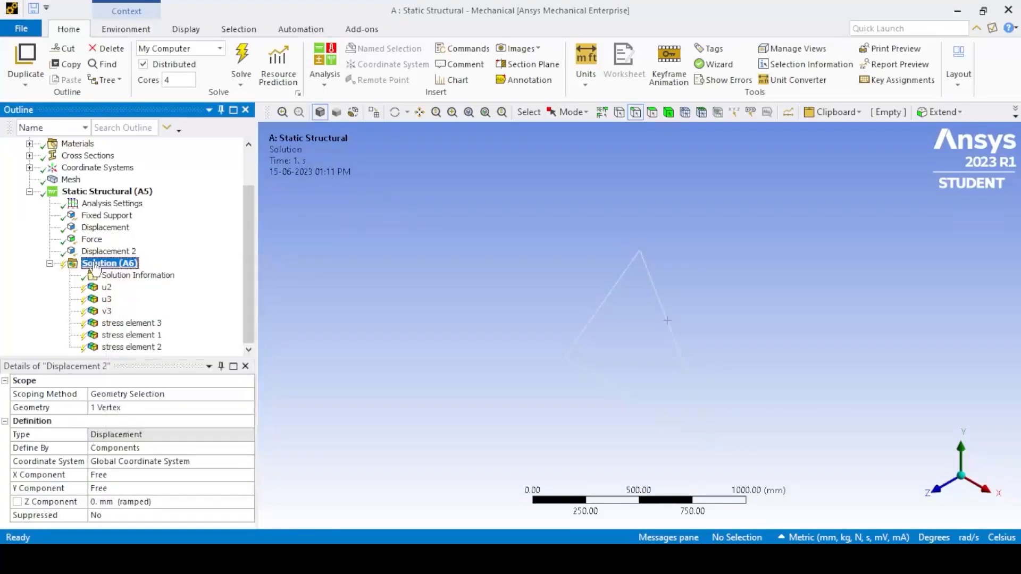
{"action": "left_click", "coordinate": [151, 293]}
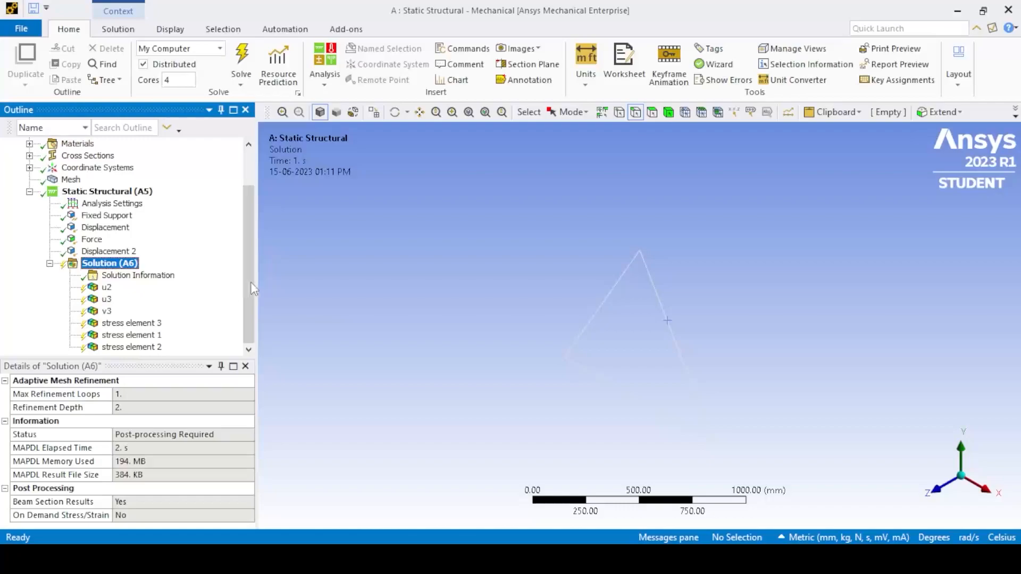
- Display the u2 result and show its Tabular Data
{"action": "left_click", "coordinate": [107, 287]}
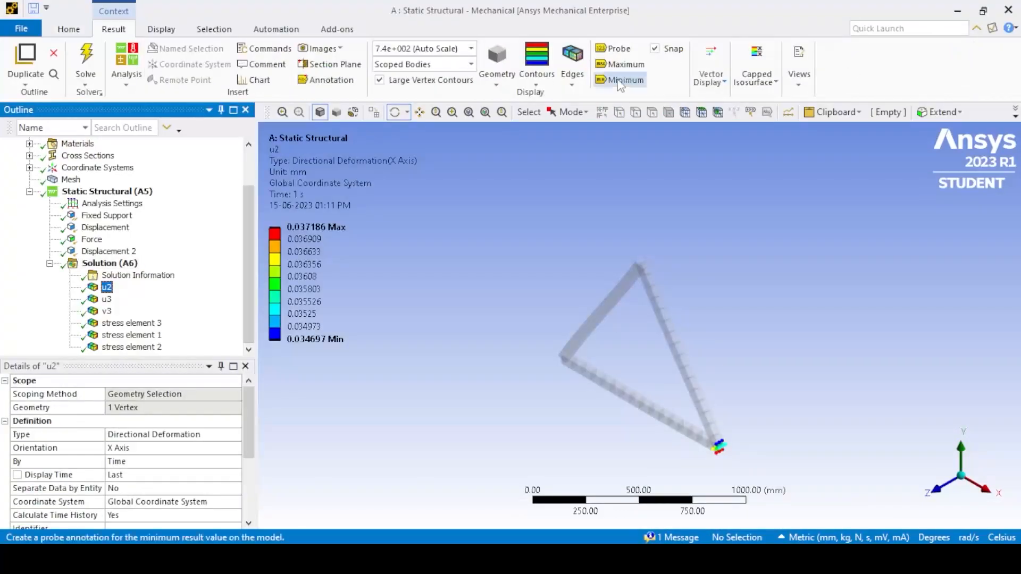
{"action": "left_click", "coordinate": [796, 85]}
{"action": "left_click", "coordinate": [872, 129]}
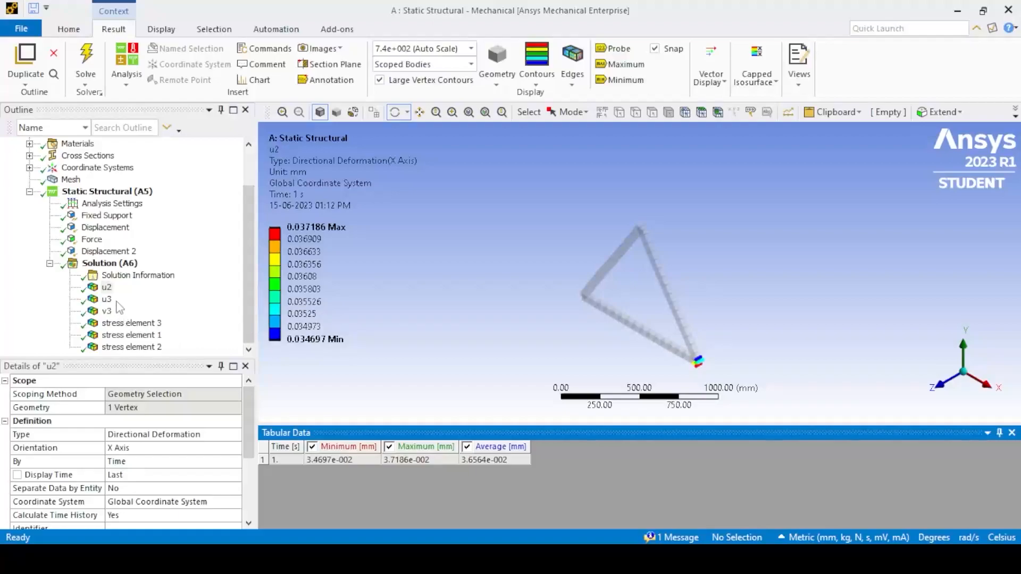
- Examine the average directional deformations of u2, u3 and v3 in the tabular data
{"action": "left_click", "coordinate": [107, 288]}
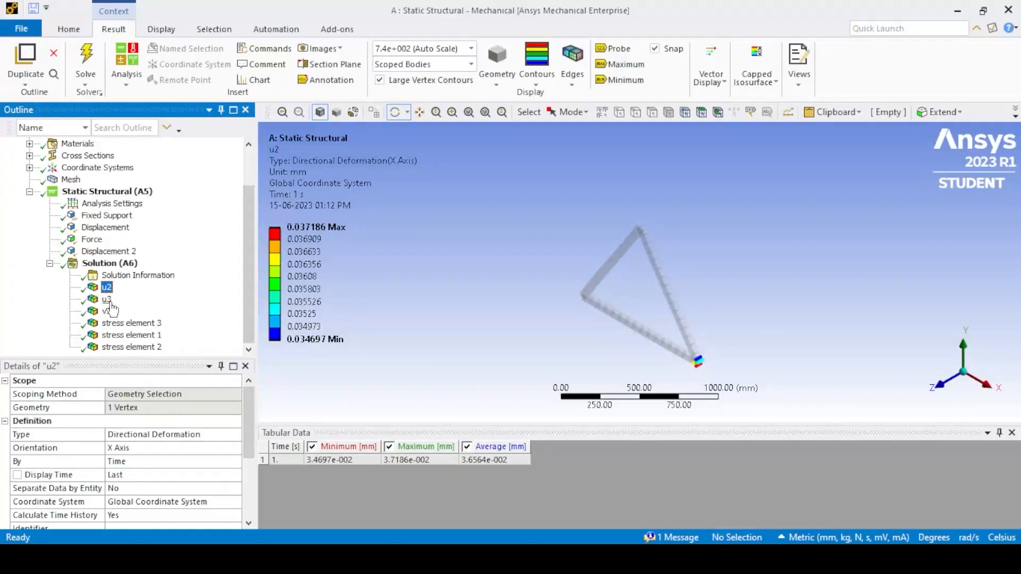
{"action": "left_click", "coordinate": [106, 300]}
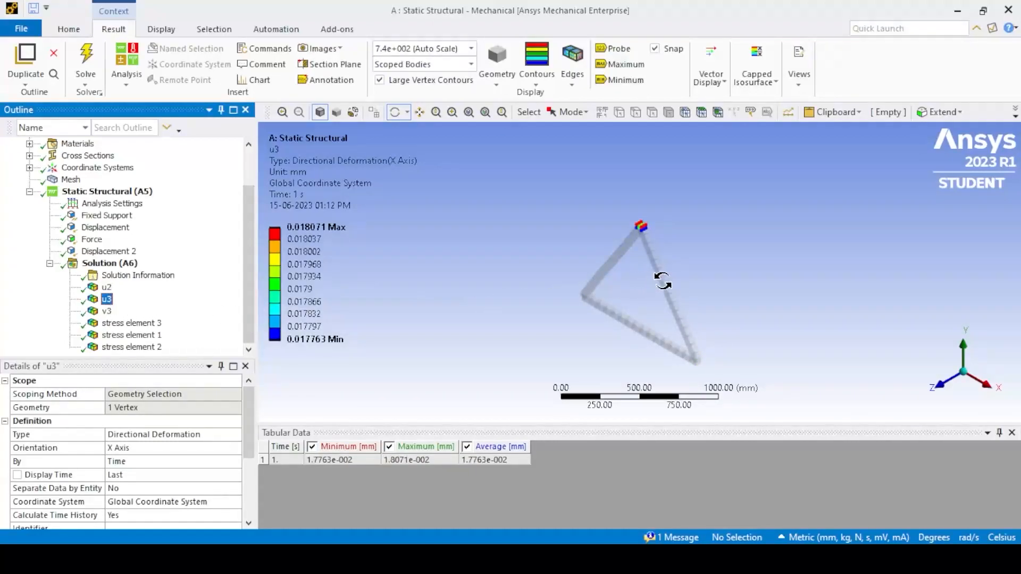
{"action": "left_click", "coordinate": [479, 461]}
{"action": "left_click", "coordinate": [107, 311]}
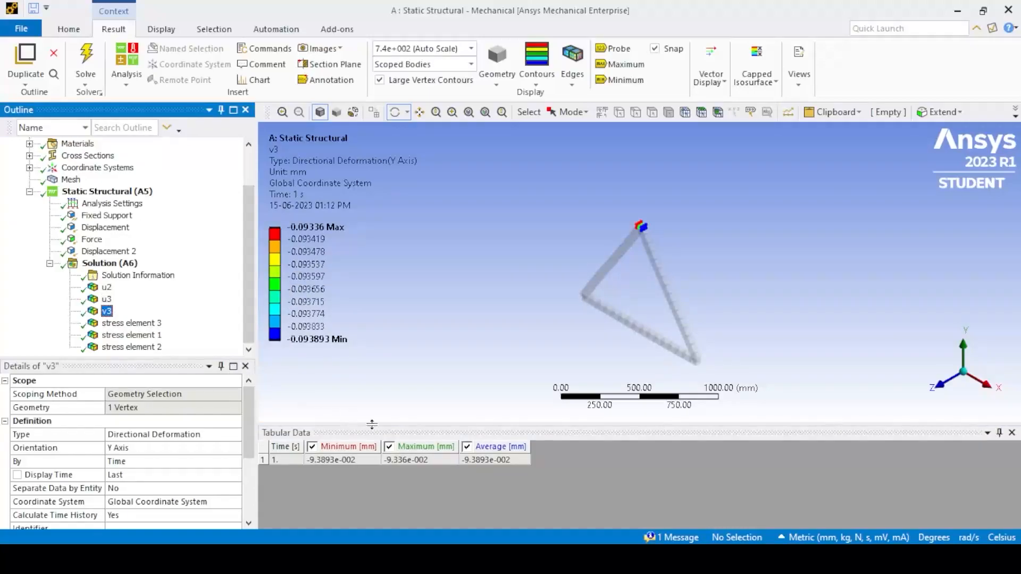
{"action": "left_click", "coordinate": [475, 460]}
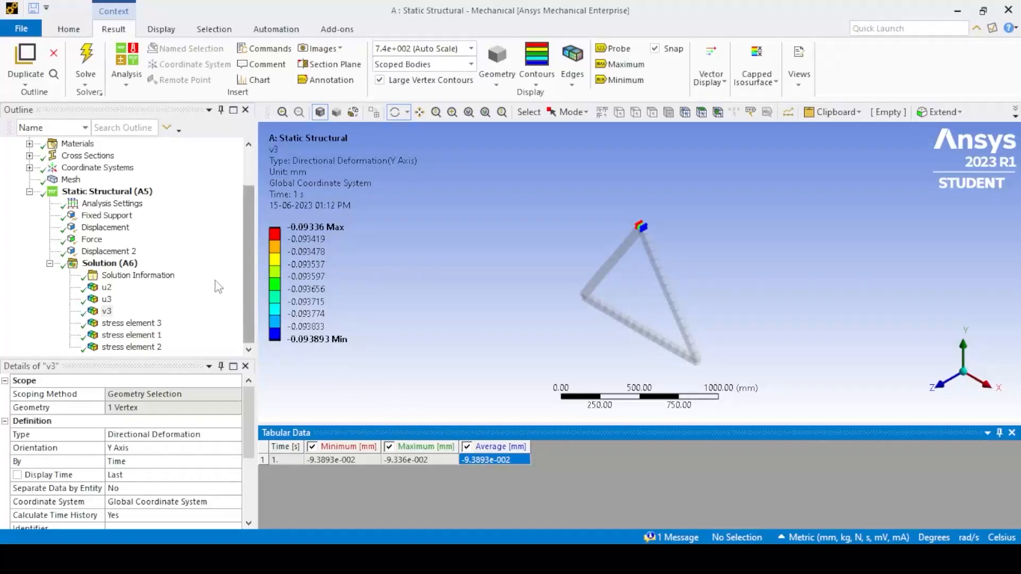
- Examine the average equivalent stresses of stress elements 3, 1 and 2 in the tabular data
{"action": "left_click", "coordinate": [131, 323]}
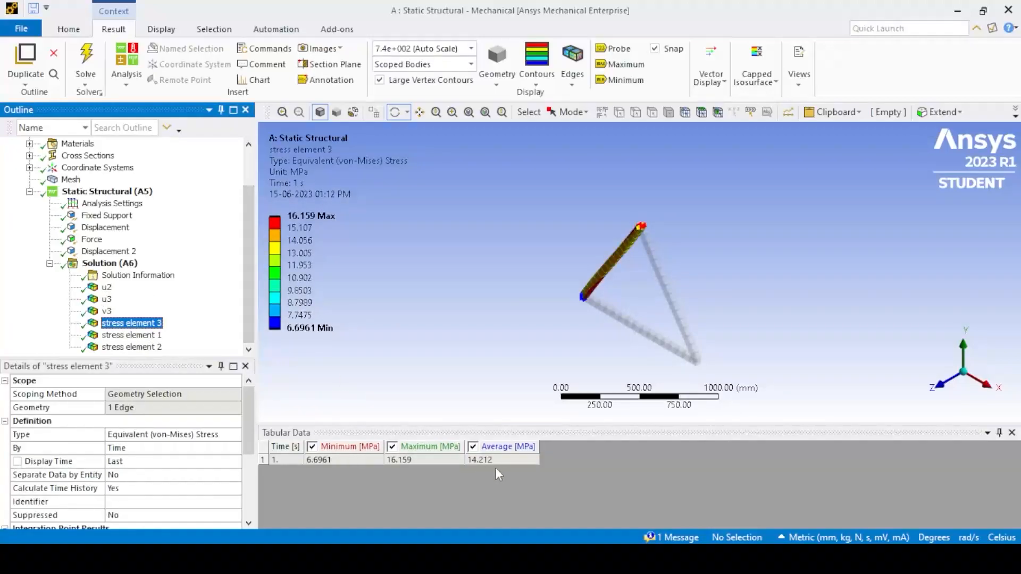
{"action": "left_click", "coordinate": [478, 460]}
{"action": "left_click", "coordinate": [131, 335]}
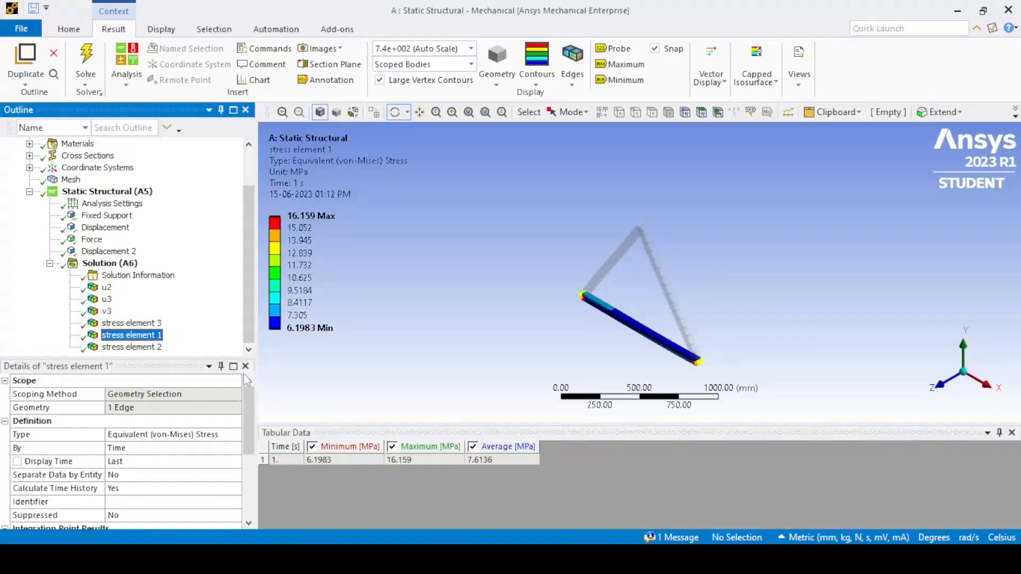
{"action": "left_click", "coordinate": [492, 460]}
{"action": "left_click", "coordinate": [133, 347]}
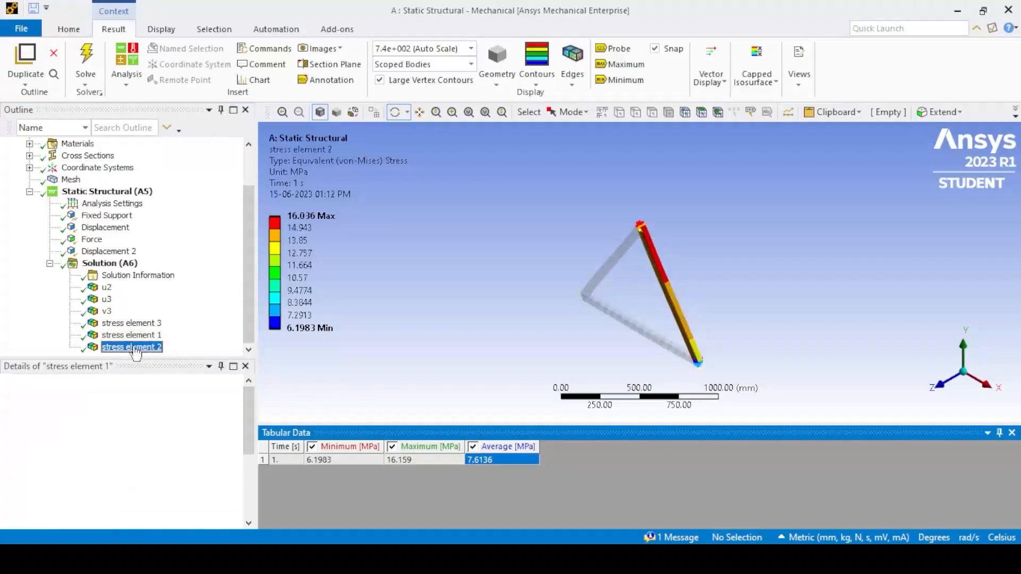
{"action": "left_click", "coordinate": [467, 459]}
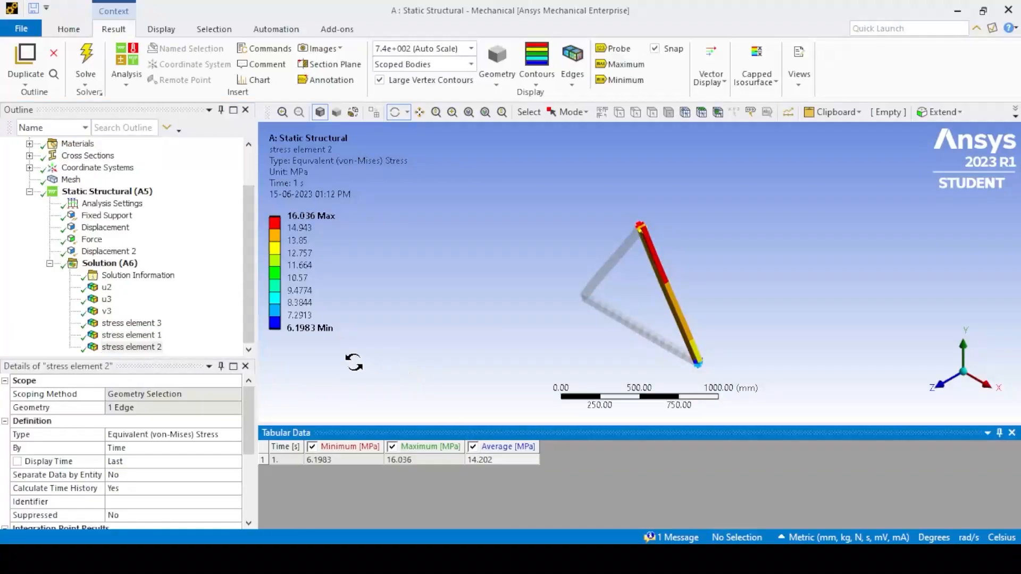
- Insert a Force Reaction probe under the solution with Fixed Support as its boundary condition, and solve it
{"action": "right_click", "coordinate": [110, 264]}
{"action": "mouse_move", "coordinate": [198, 277]}
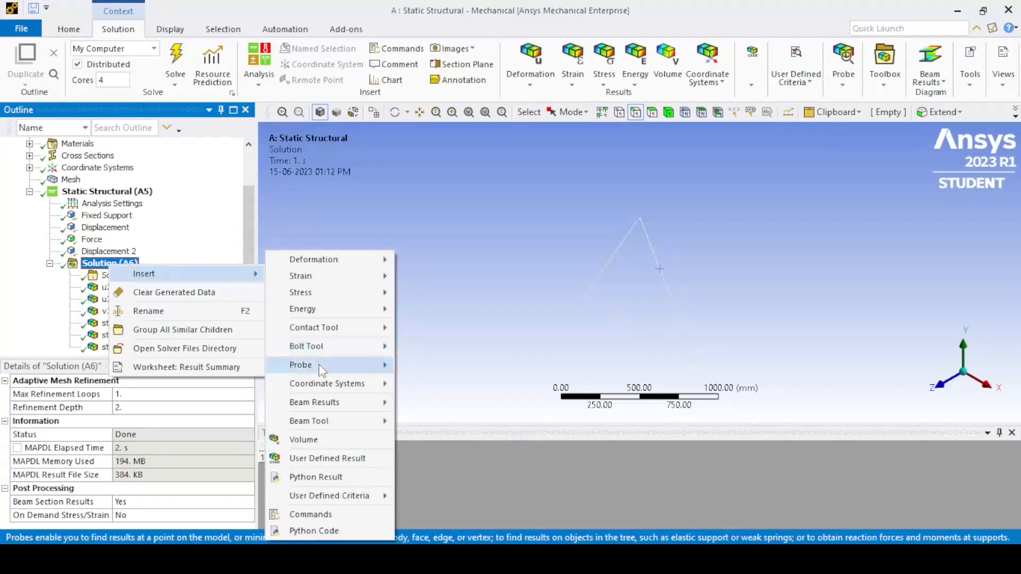
{"action": "mouse_move", "coordinate": [319, 365]}
{"action": "left_click", "coordinate": [445, 428]}
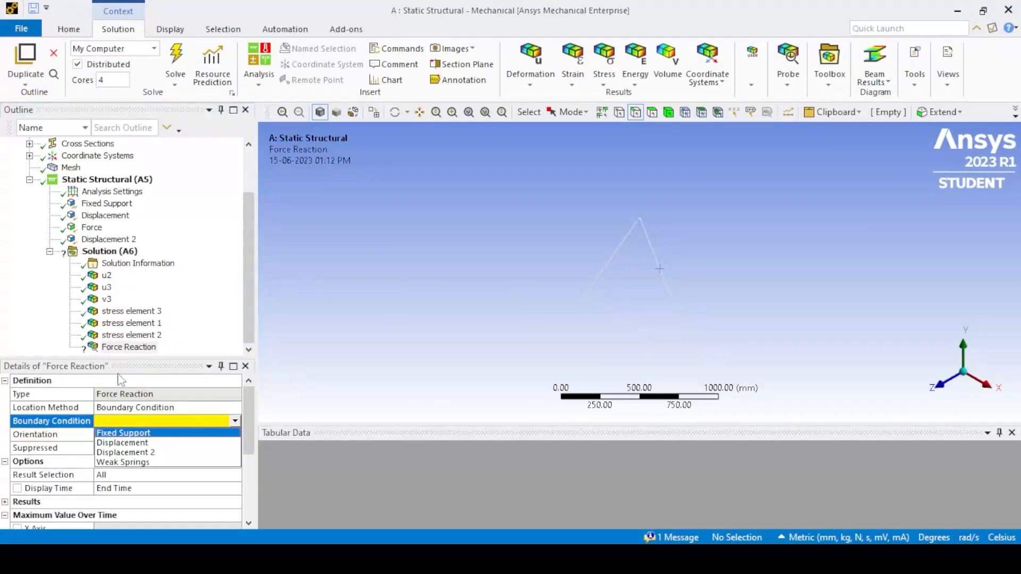
{"action": "left_click", "coordinate": [133, 434]}
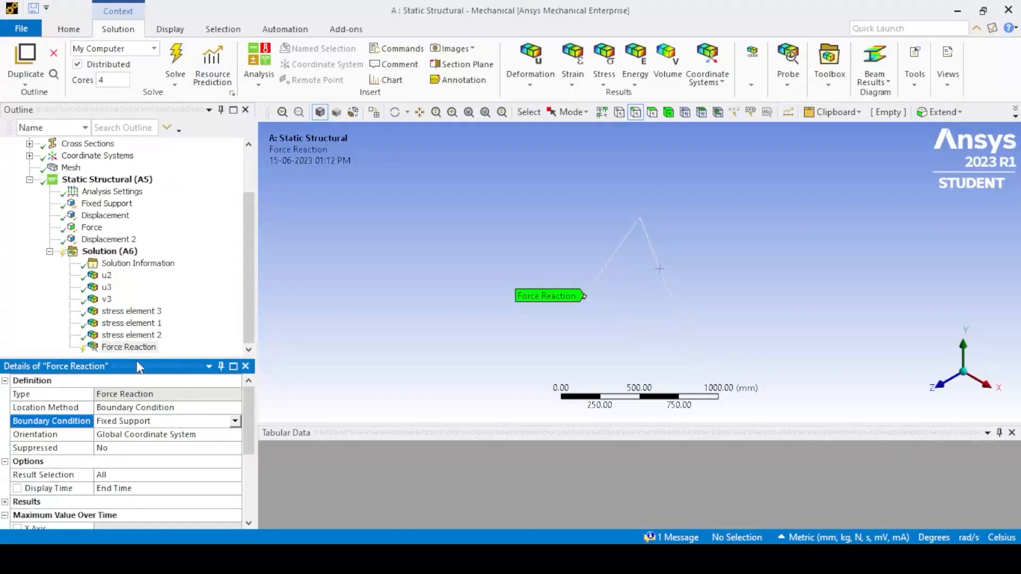
{"action": "left_click", "coordinate": [175, 58]}
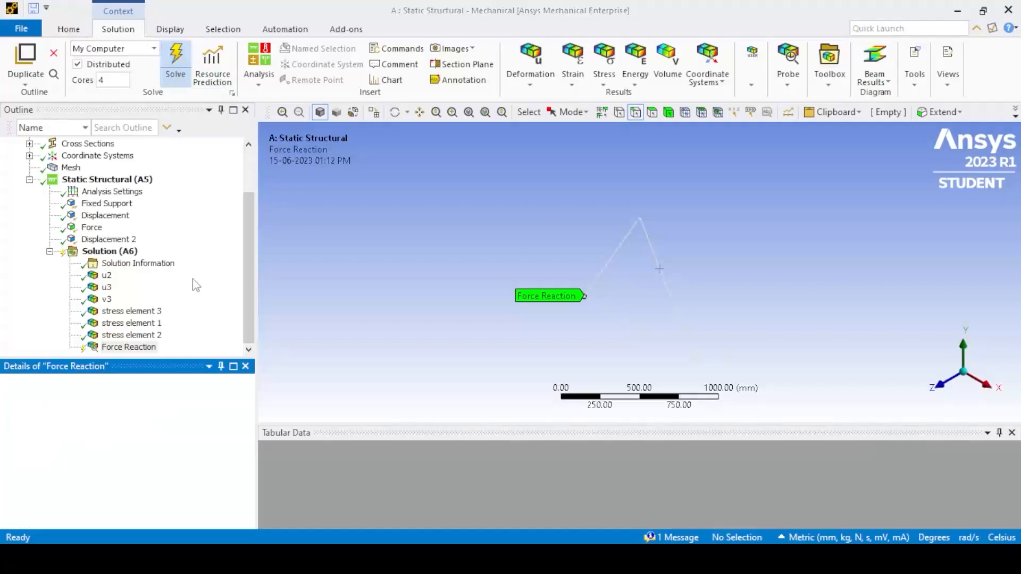
- Examine the total force reaction at the Fixed Support in the result details and tabular data
{"action": "left_click_drag", "start_coordinate": [244, 406], "coordinate": [245, 448]}
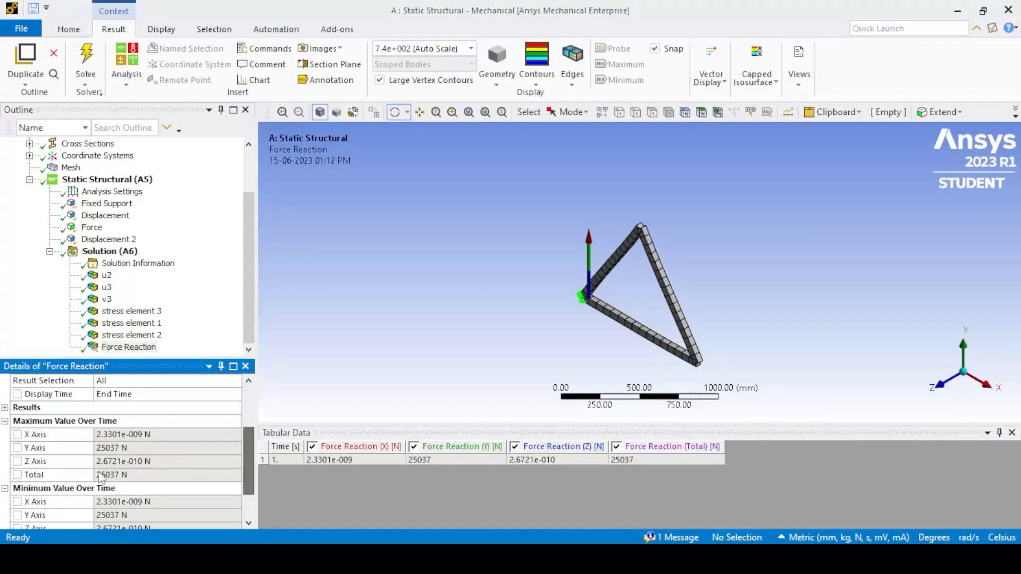
{"action": "left_click", "coordinate": [125, 475]}
{"action": "left_click", "coordinate": [617, 459]}
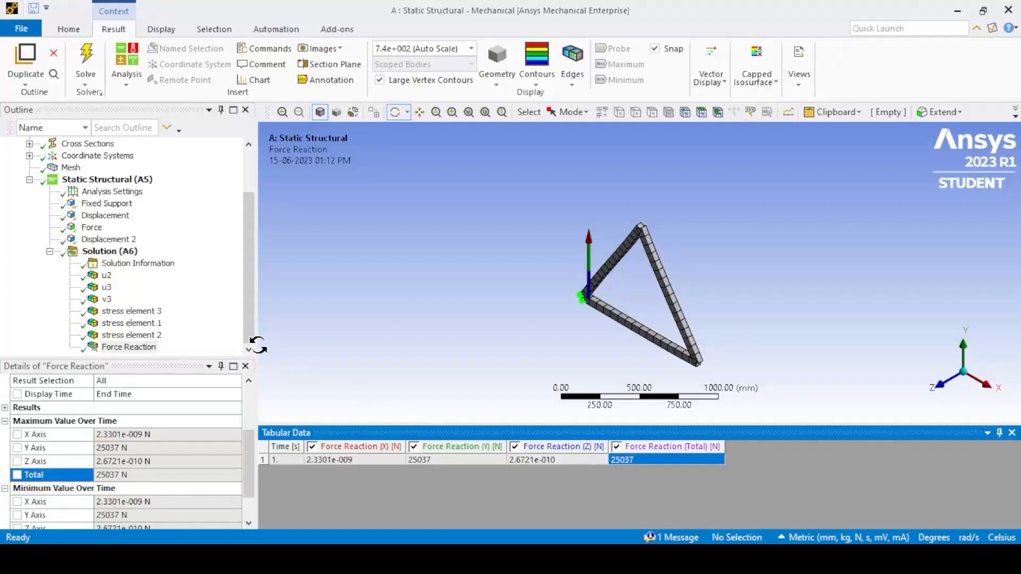
- Insert a second Force Reaction probe with Displacement as its boundary condition, and evaluate all results
{"action": "left_click", "coordinate": [109, 251]}
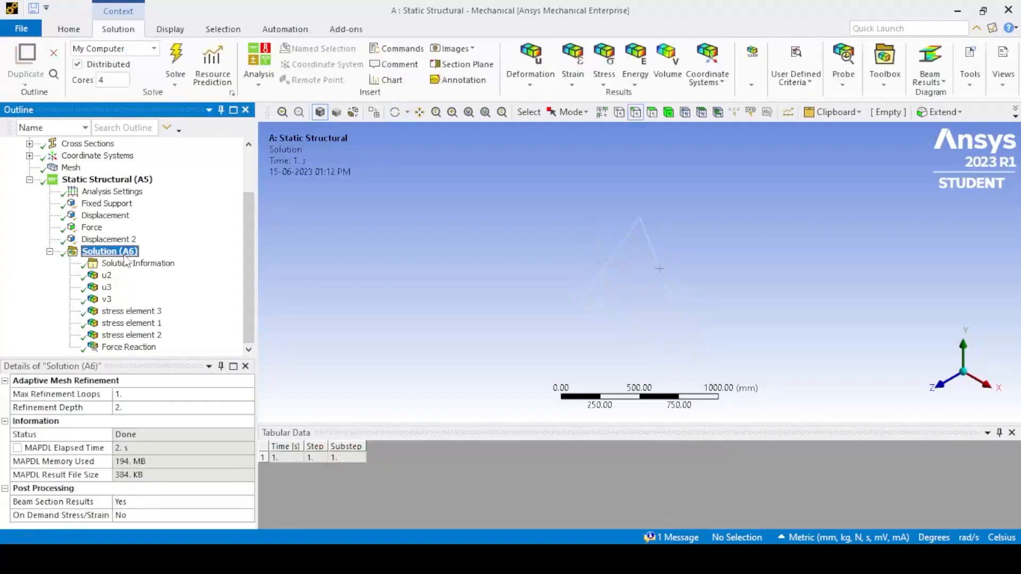
{"action": "right_click", "coordinate": [123, 255]}
{"action": "mouse_move", "coordinate": [177, 269]}
{"action": "mouse_move", "coordinate": [290, 278]}
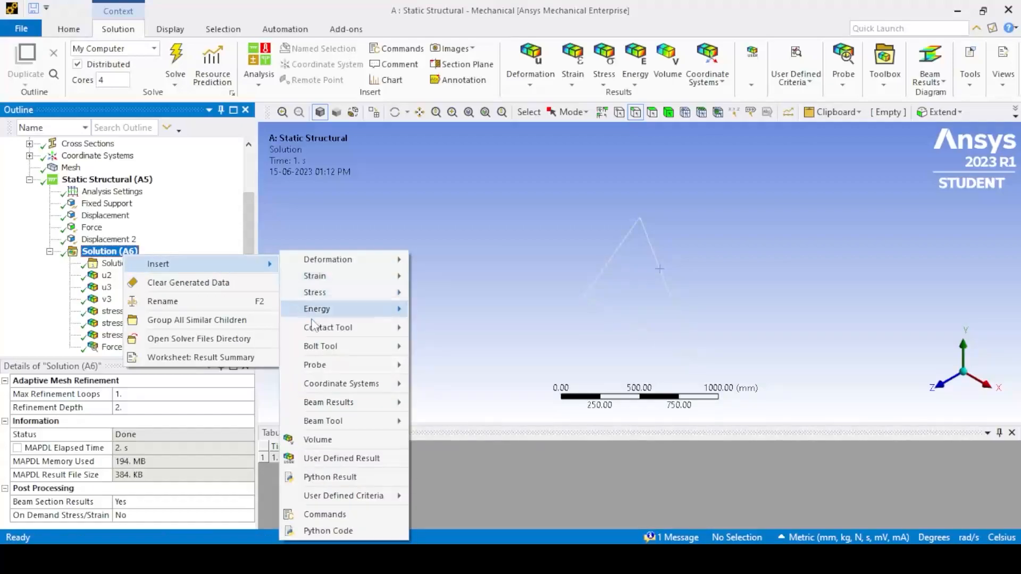
{"action": "mouse_move", "coordinate": [324, 365]}
{"action": "left_click", "coordinate": [456, 428]}
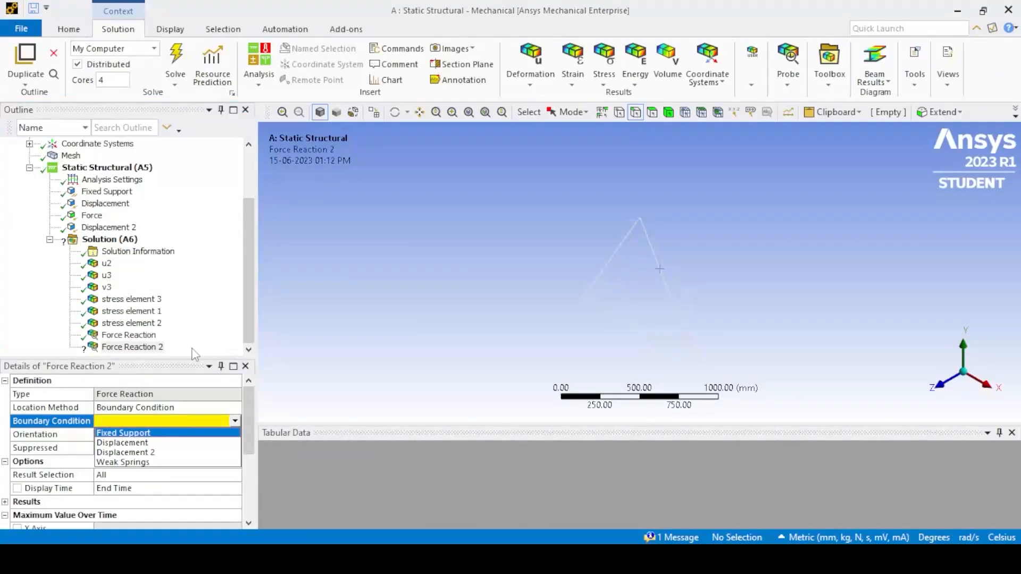
{"action": "left_click", "coordinate": [162, 453]}
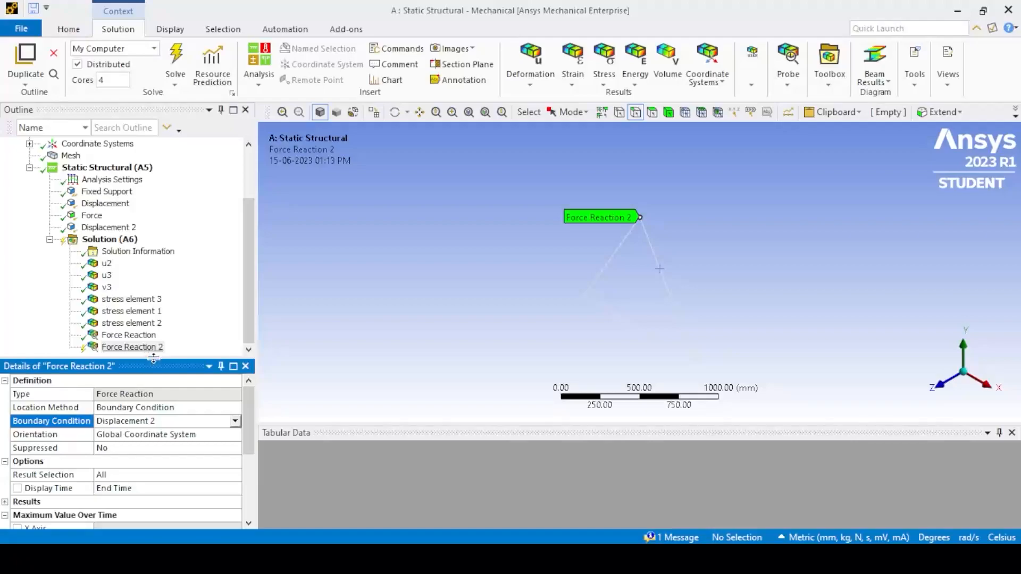
{"action": "left_click", "coordinate": [235, 421]}
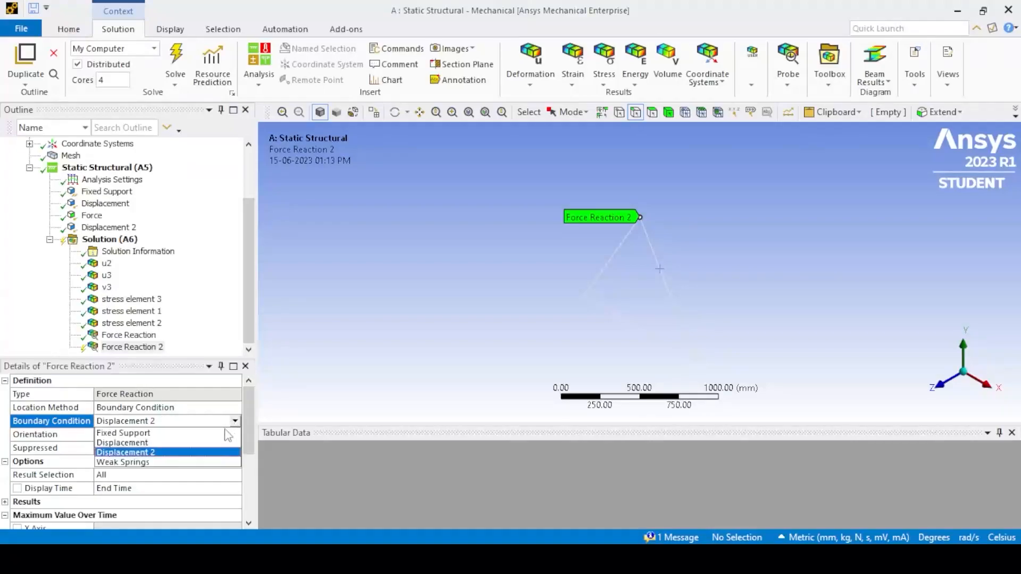
{"action": "left_click", "coordinate": [183, 437]}
{"action": "right_click", "coordinate": [105, 241]}
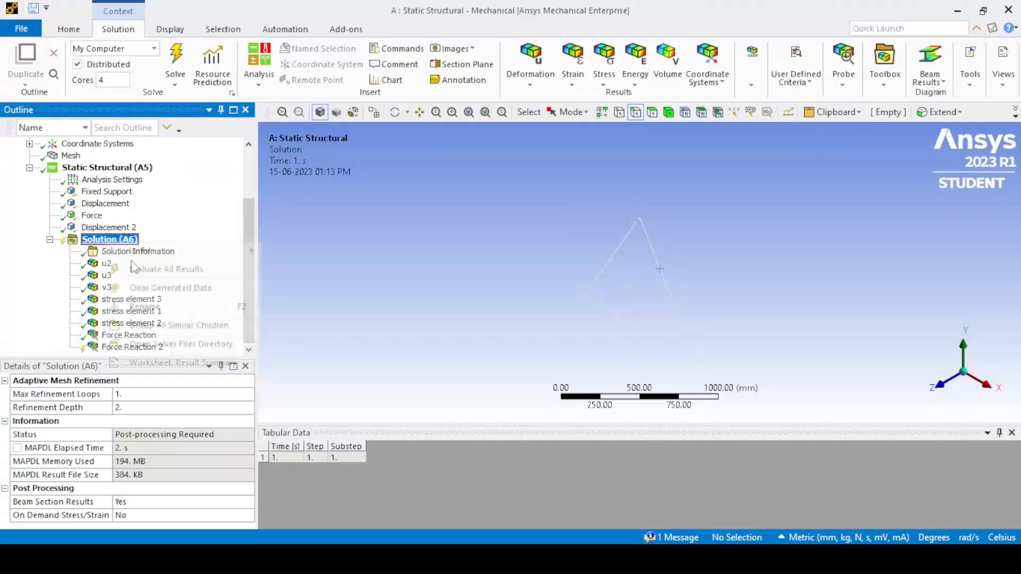
{"action": "left_click", "coordinate": [150, 276]}
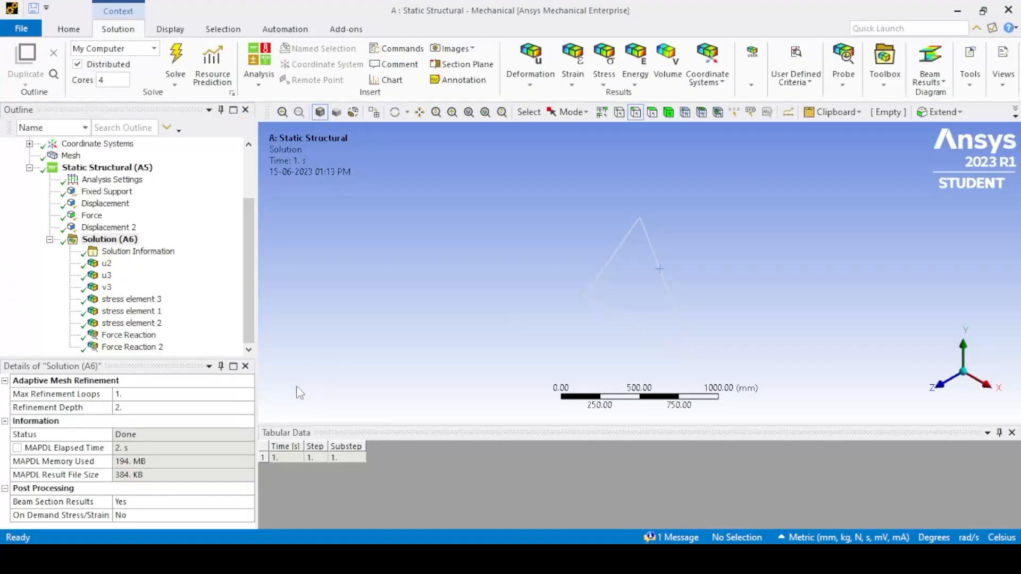
- Display the Force Reaction 2 result and examine its total reaction in the tabular data
{"action": "left_click", "coordinate": [142, 348]}
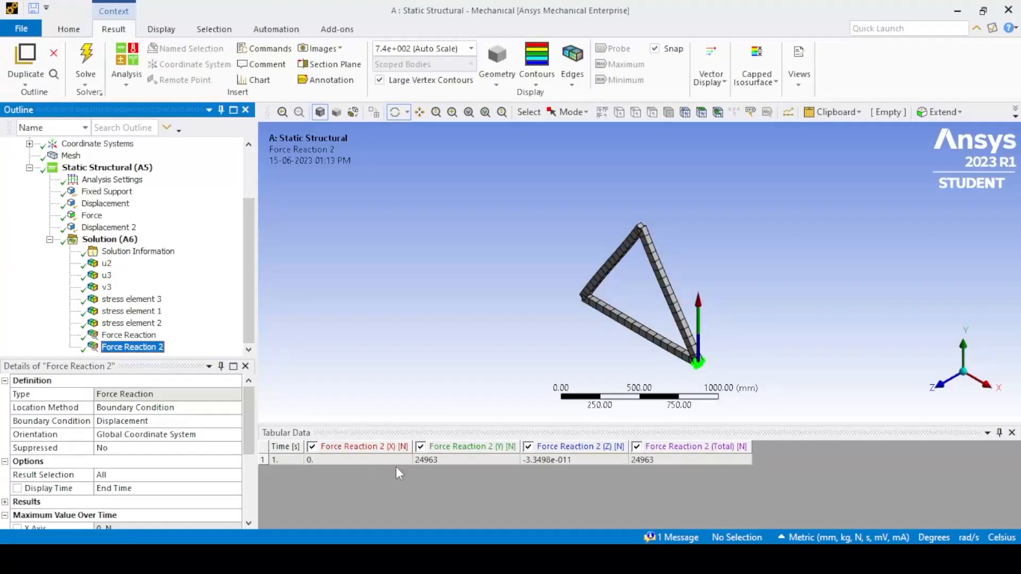
{"action": "left_click", "coordinate": [665, 464]}
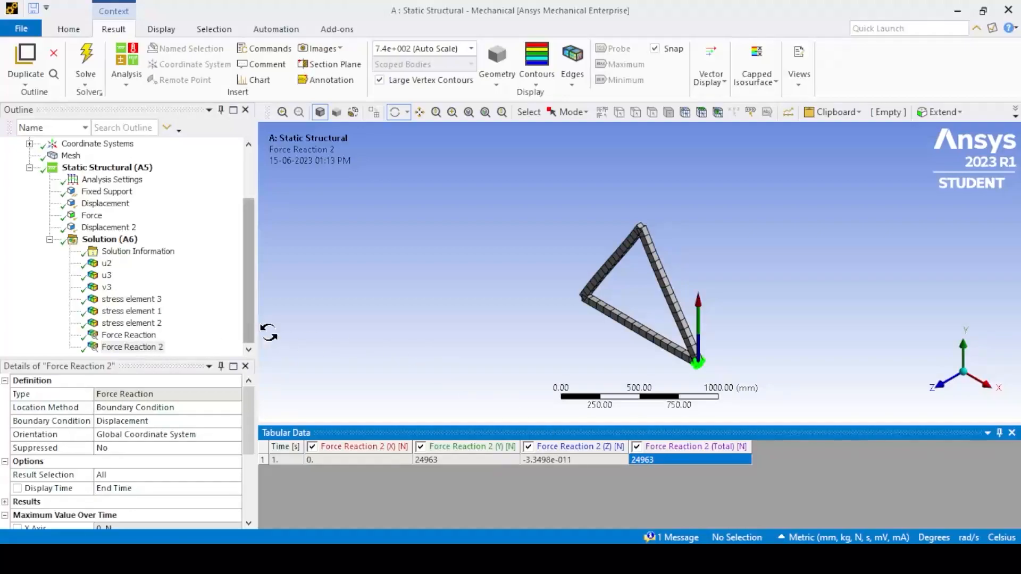
{"action": "left_click", "coordinate": [341, 333]}
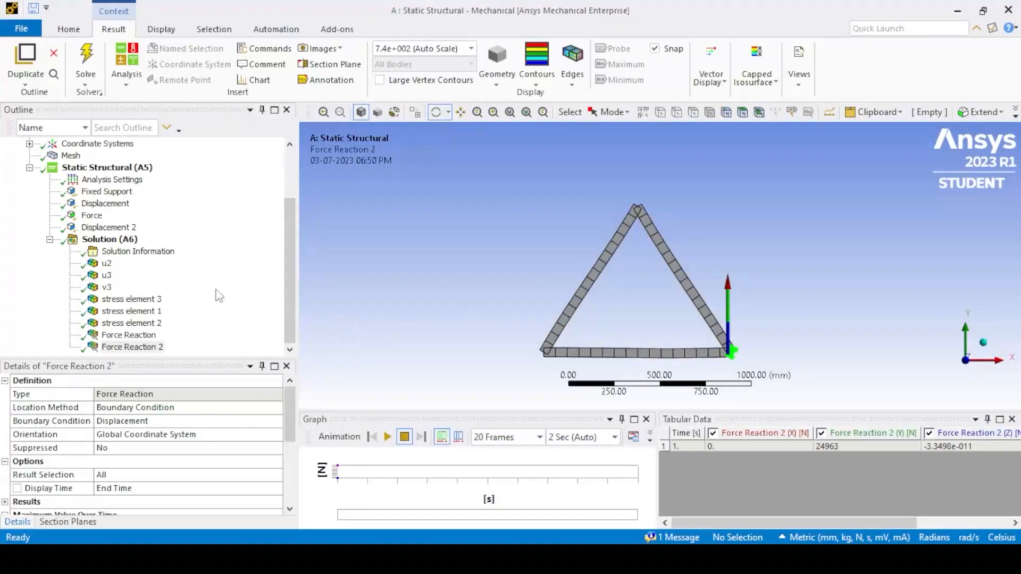
- Insert a Beam Tool for all line bodies under the solution and evaluate its results
{"action": "left_click", "coordinate": [109, 241]}
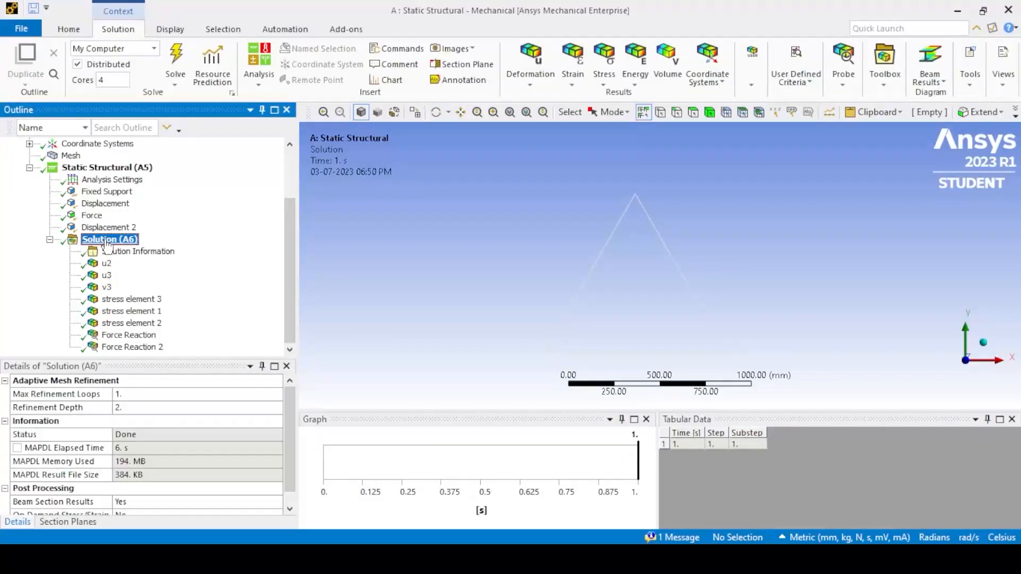
{"action": "right_click", "coordinate": [108, 241]}
{"action": "mouse_move", "coordinate": [167, 254]}
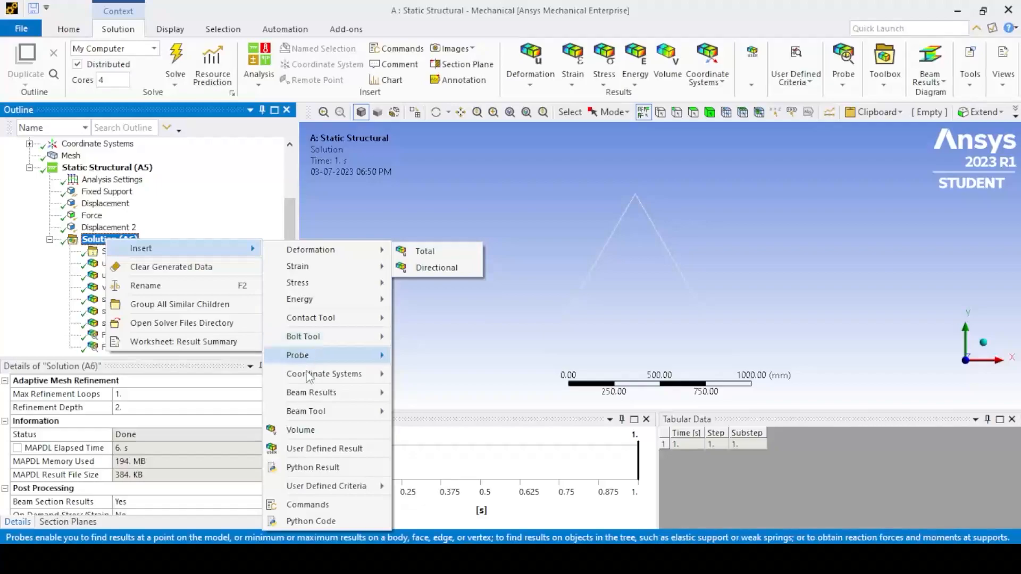
{"action": "mouse_move", "coordinate": [310, 398]}
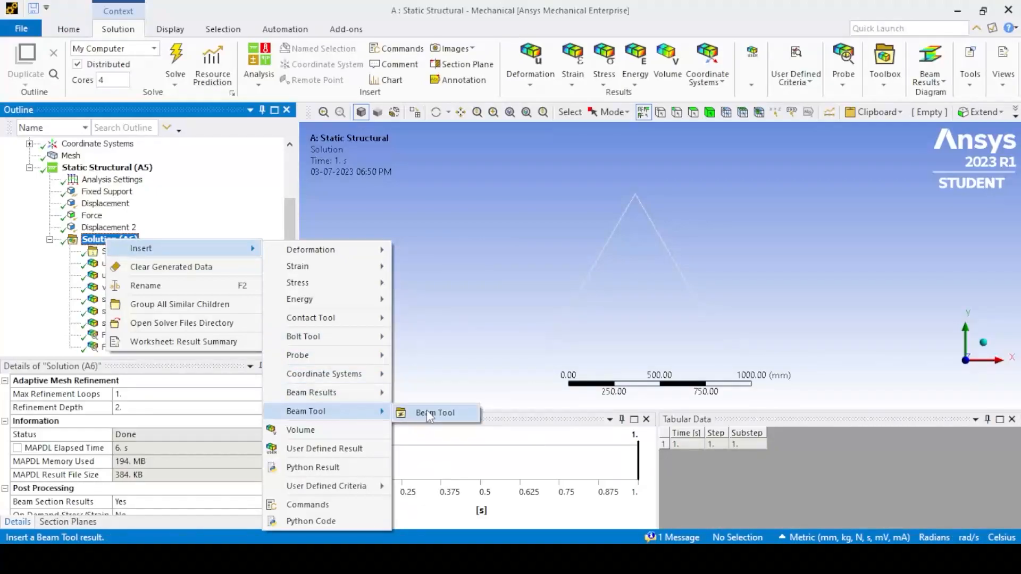
{"action": "left_click", "coordinate": [431, 412]}
{"action": "left_click", "coordinate": [69, 323]}
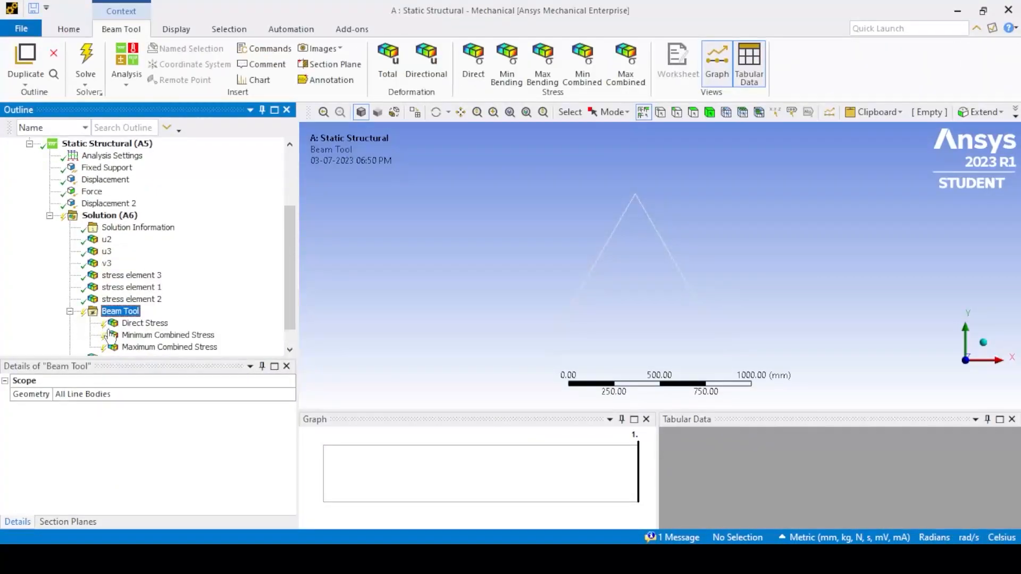
{"action": "right_click", "coordinate": [121, 316]}
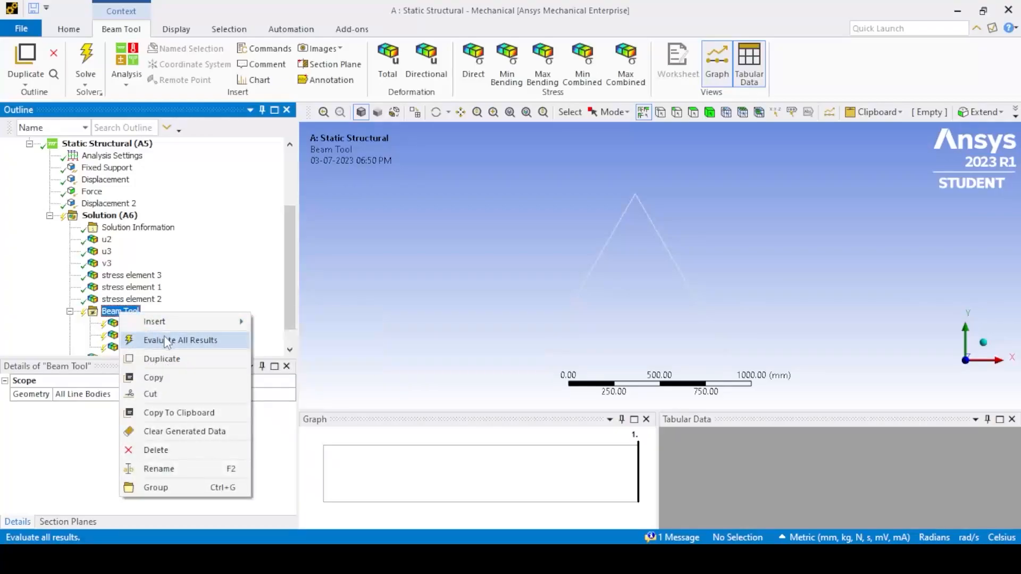
{"action": "left_click", "coordinate": [166, 341]}
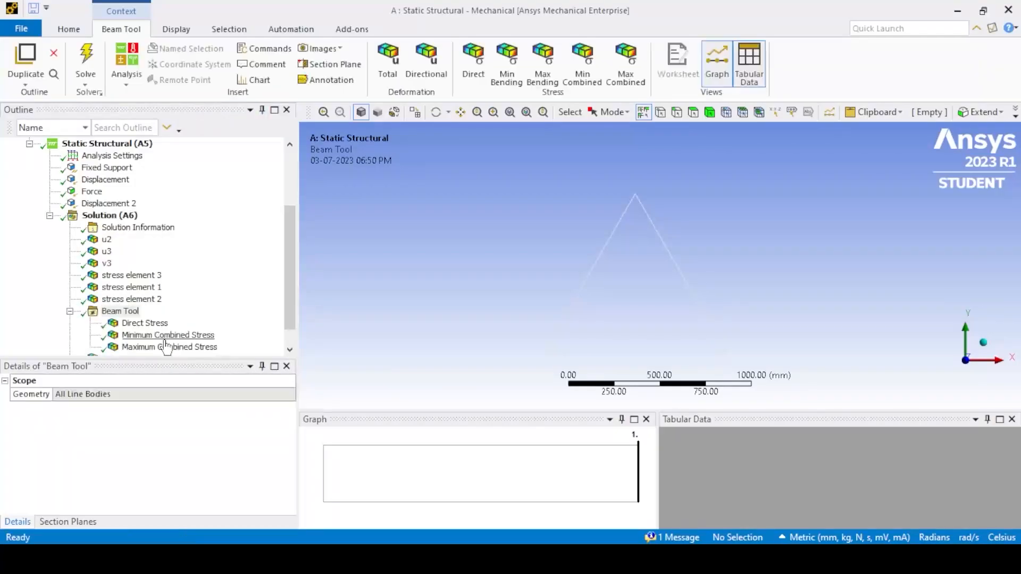
- Display the Beam Tool's Direct Stress and examine its maximum and minimum values in the tabular data
{"action": "left_click", "coordinate": [150, 325]}
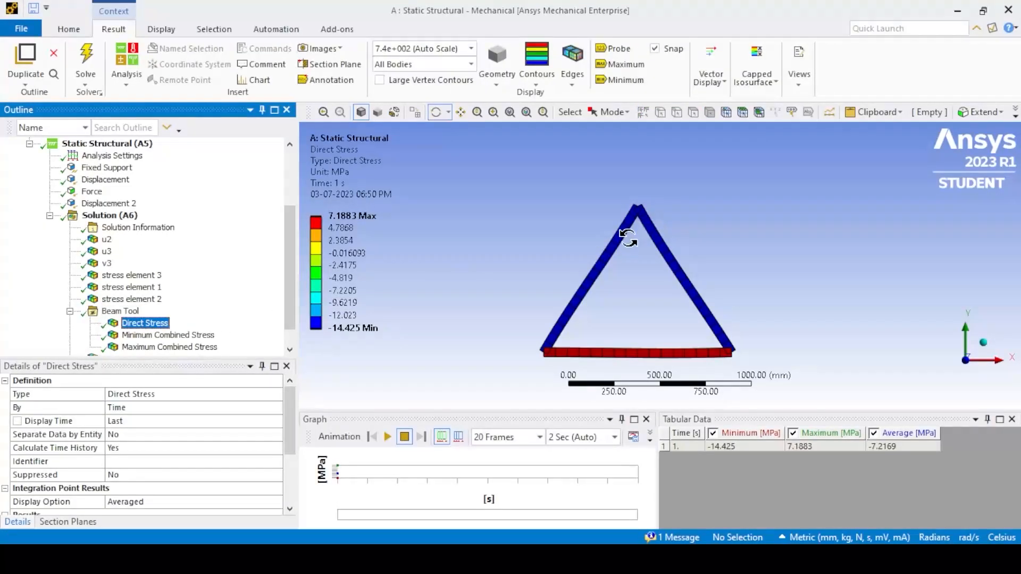
{"action": "left_click", "coordinate": [803, 447]}
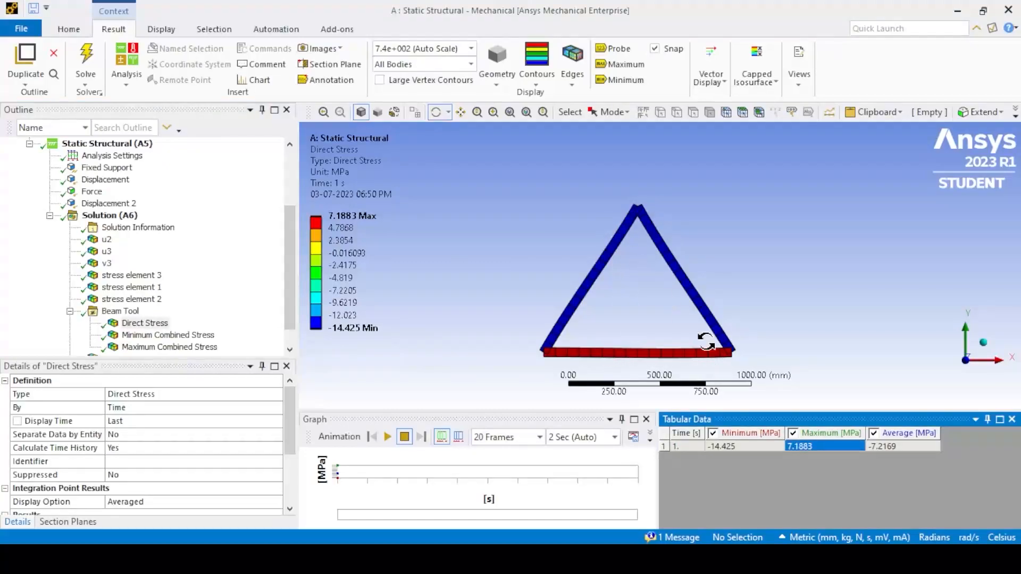
{"action": "left_click", "coordinate": [759, 448]}
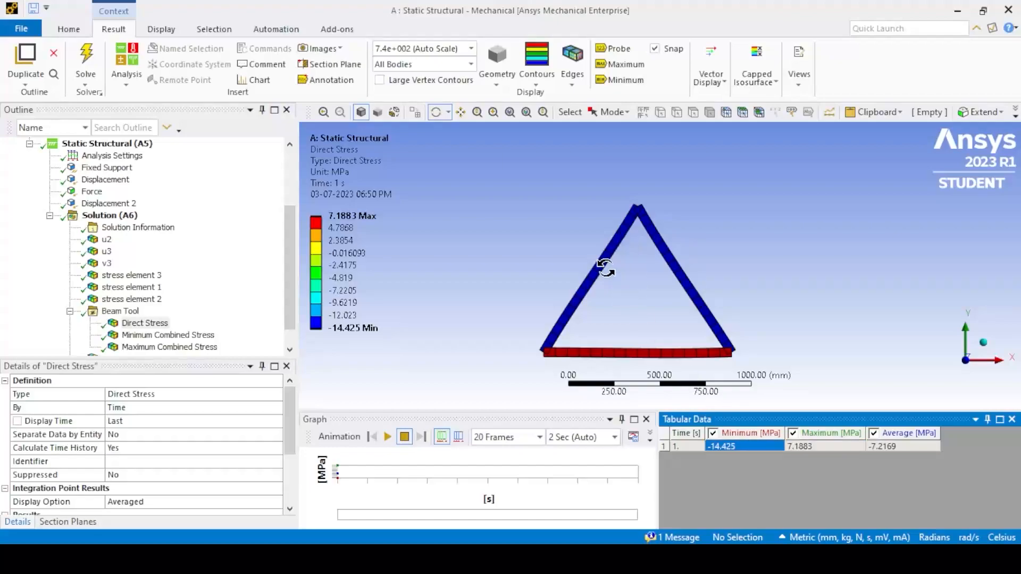